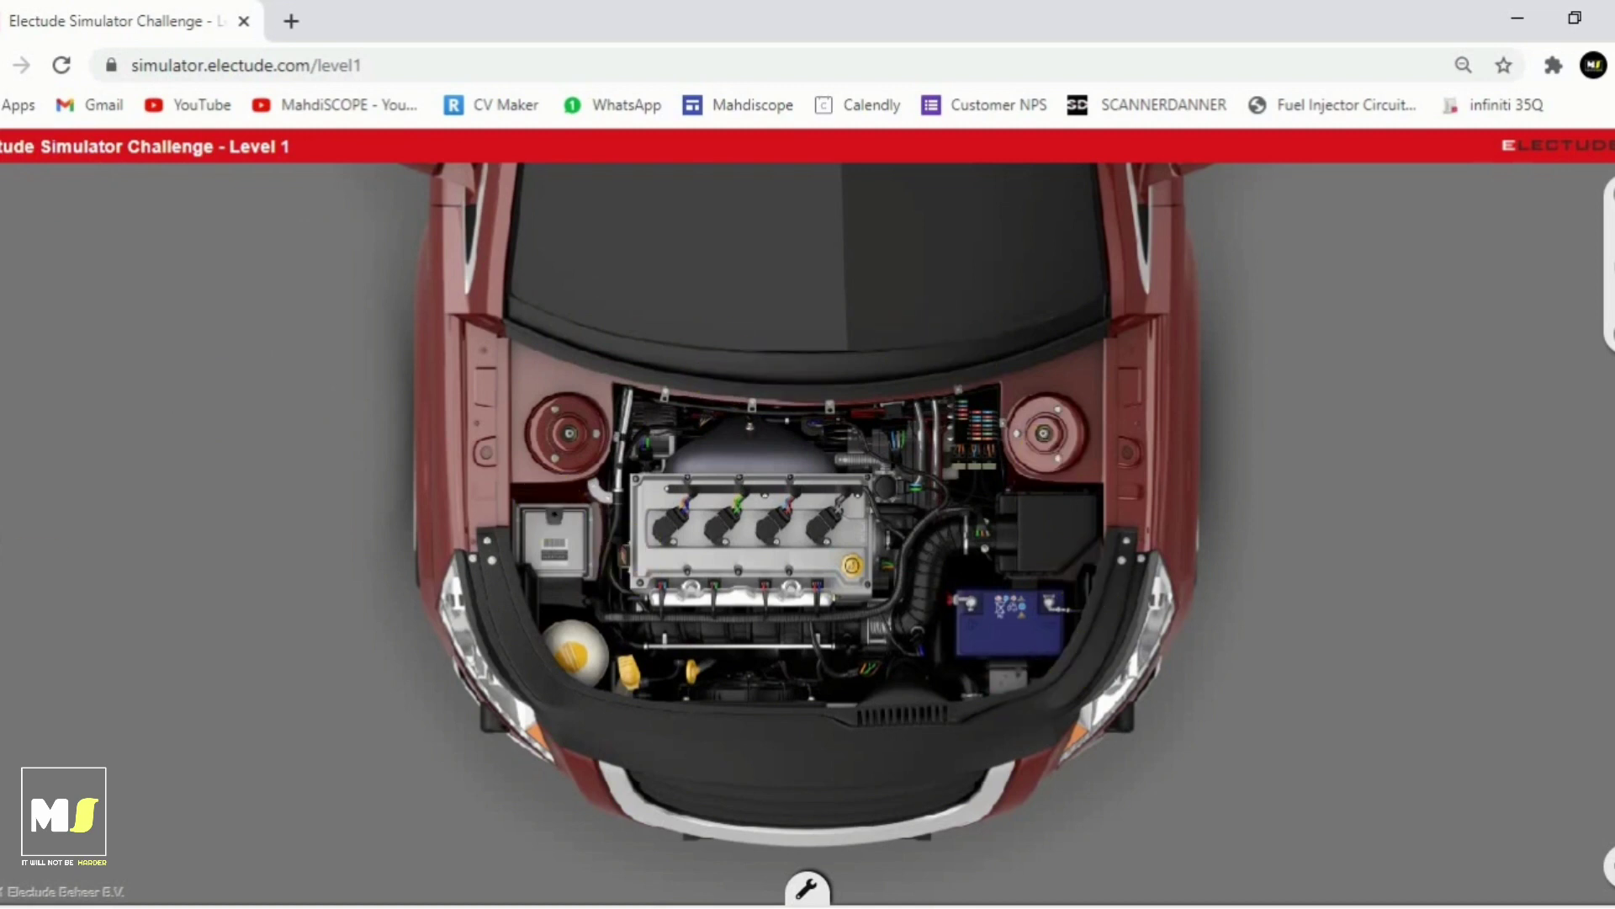
# Step: Show the vehicle's instrument panel and frame the engine bay
pyautogui.moveTo(2, 598)
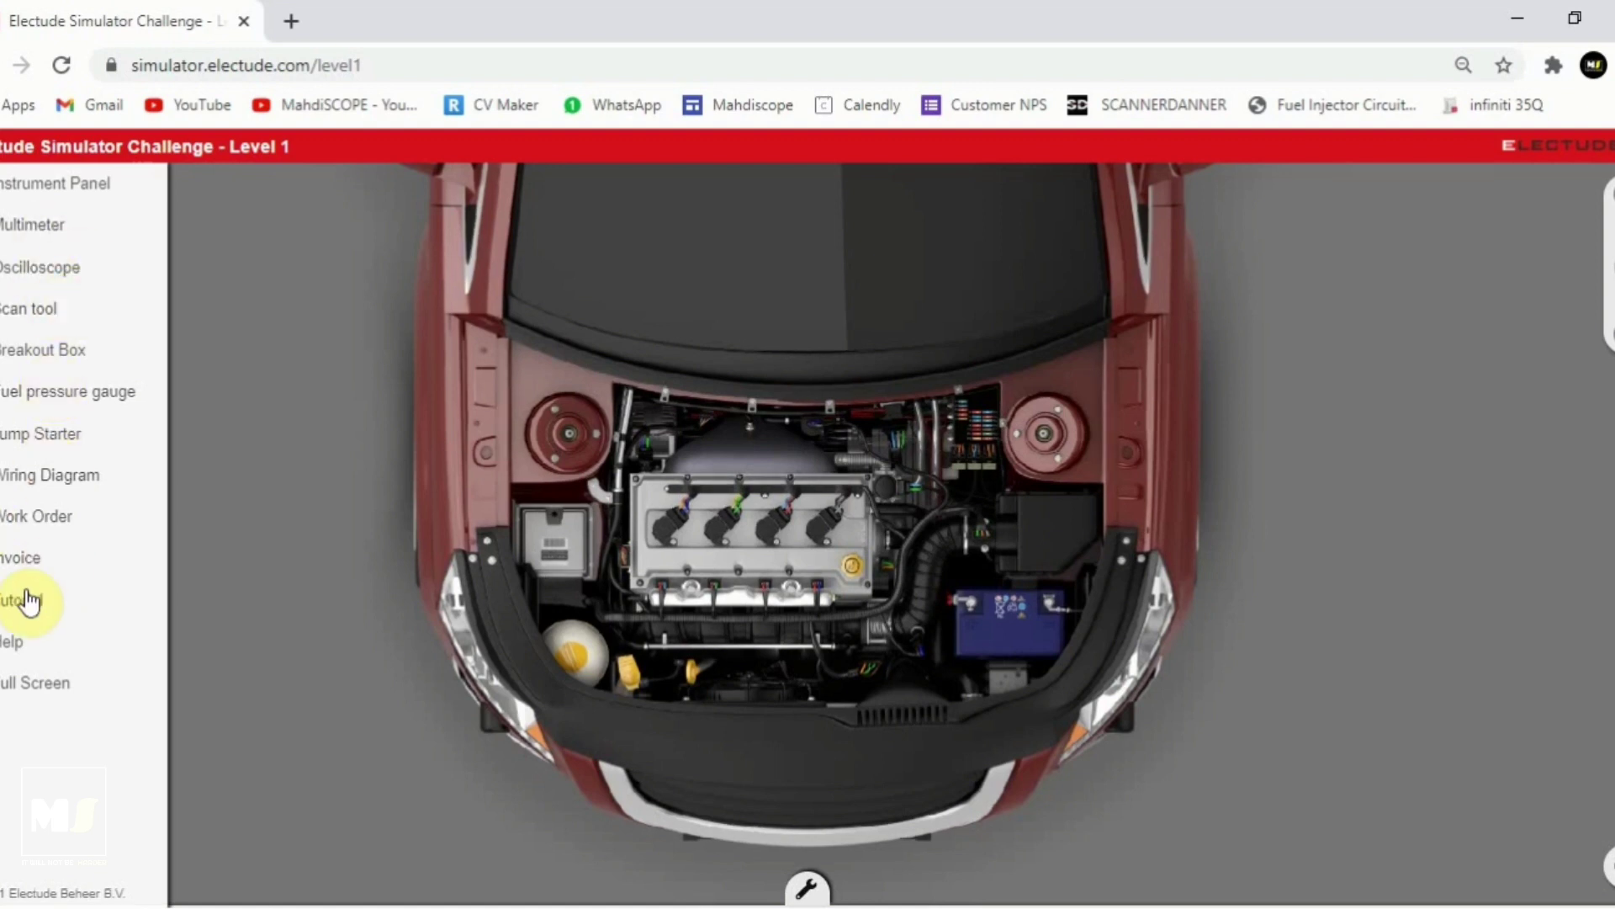
pyautogui.click(84, 202)
pyautogui.scroll(2, 871, 563)
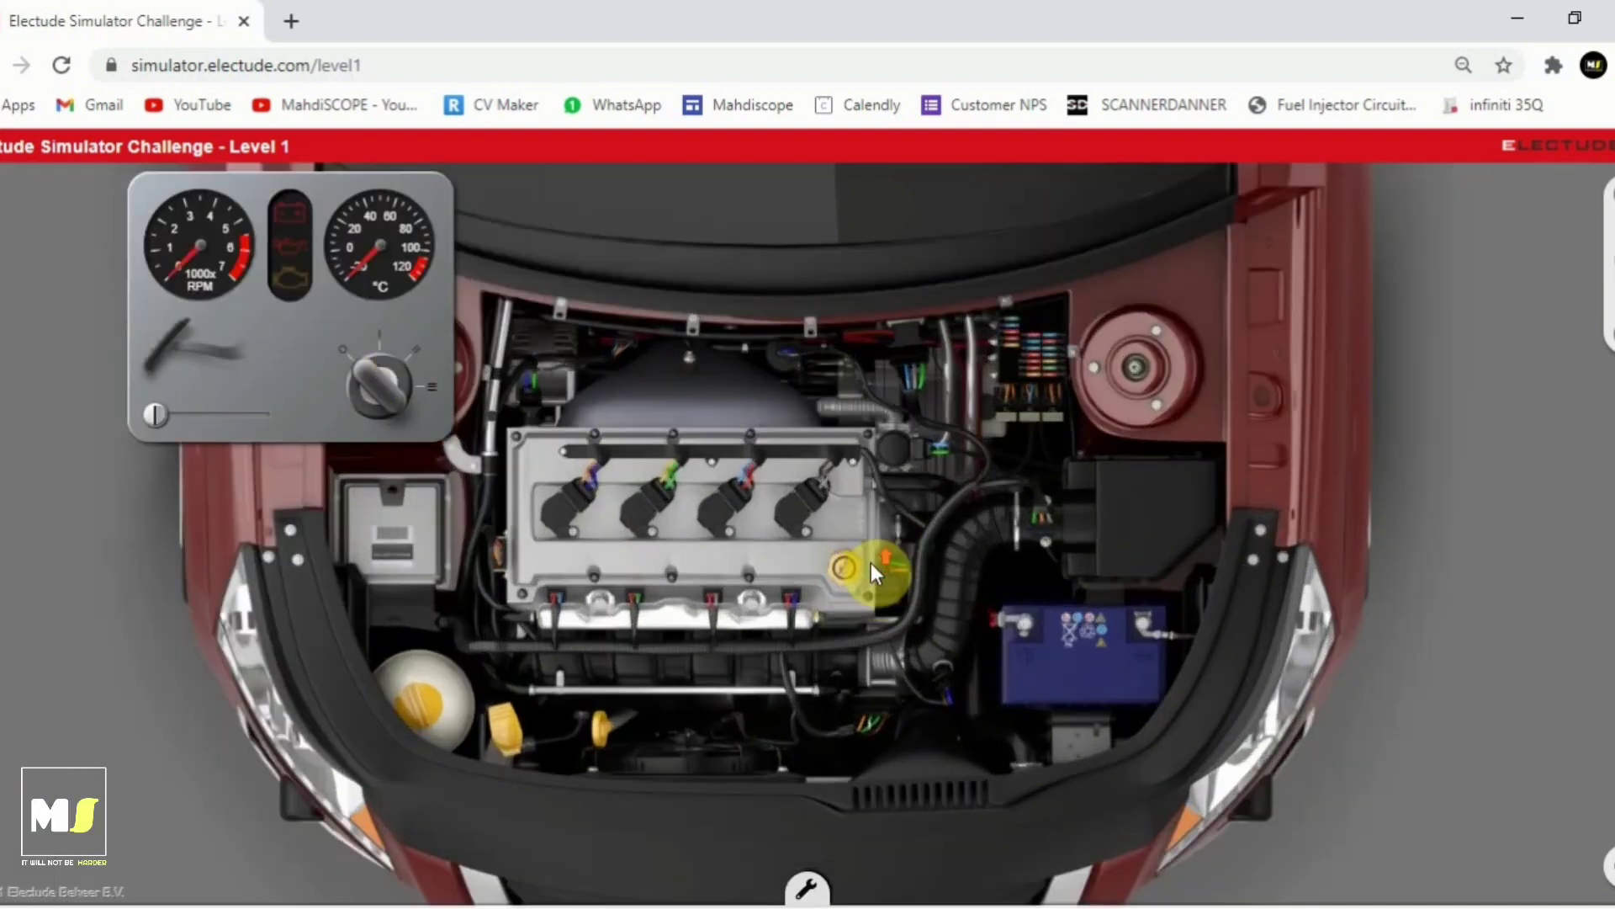
pyautogui.scroll(1, 812, 389)
pyautogui.moveTo(812, 388); pyautogui.dragTo(811, 208)
pyautogui.scroll(-2, 724, 615)
pyautogui.scroll(2, 724, 614)
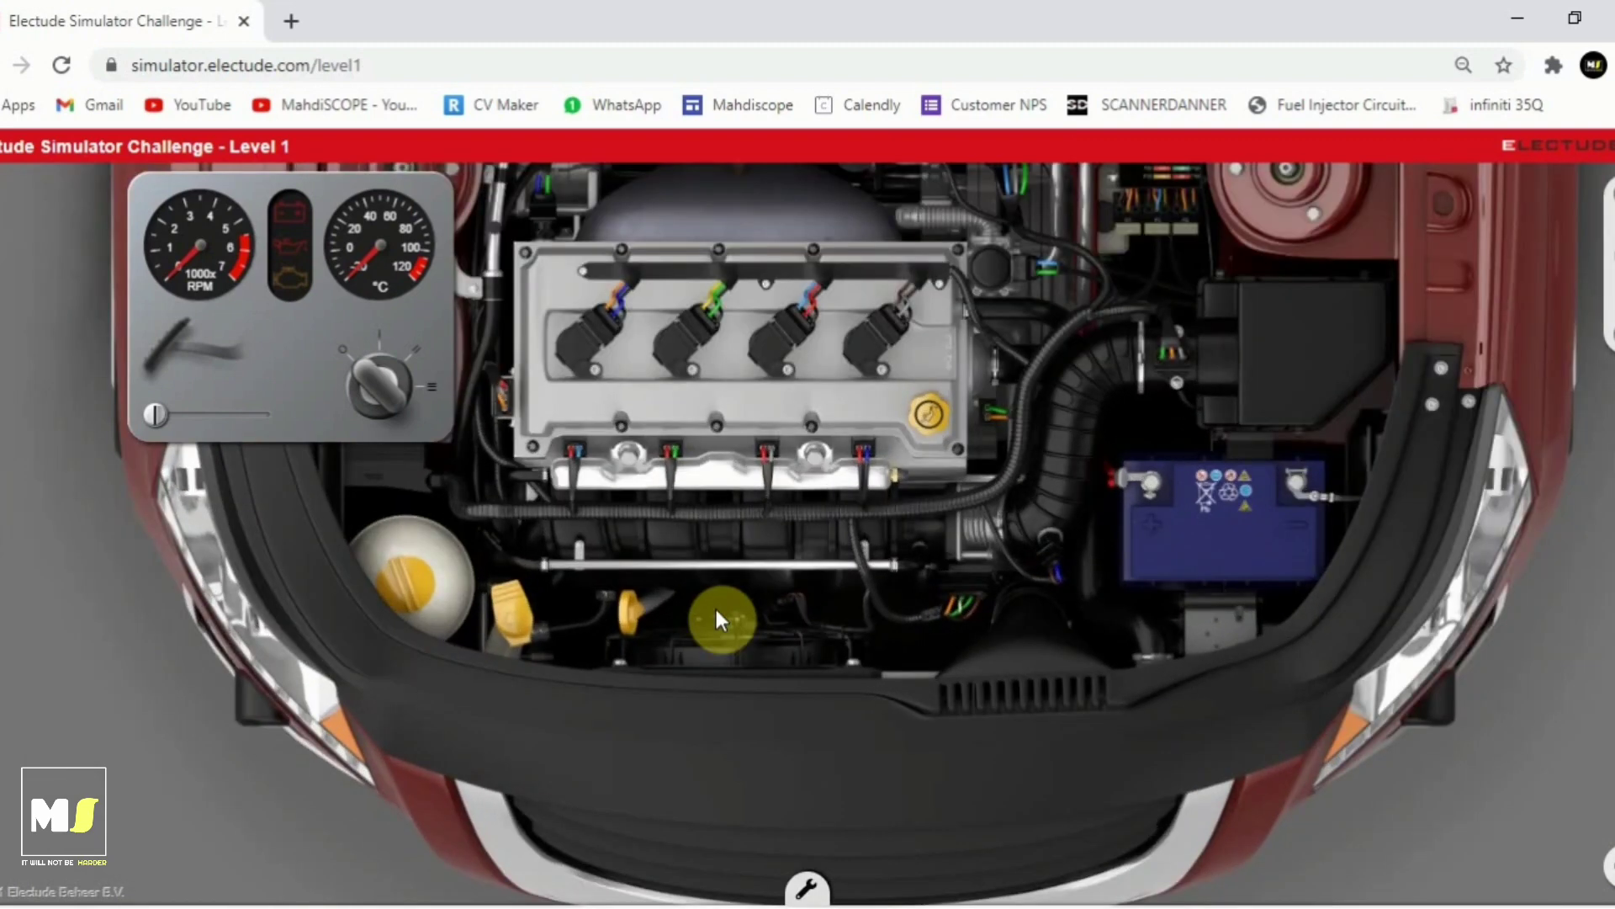
# Step: Turn the ignition on and try to start the engine
pyautogui.click(400, 380)
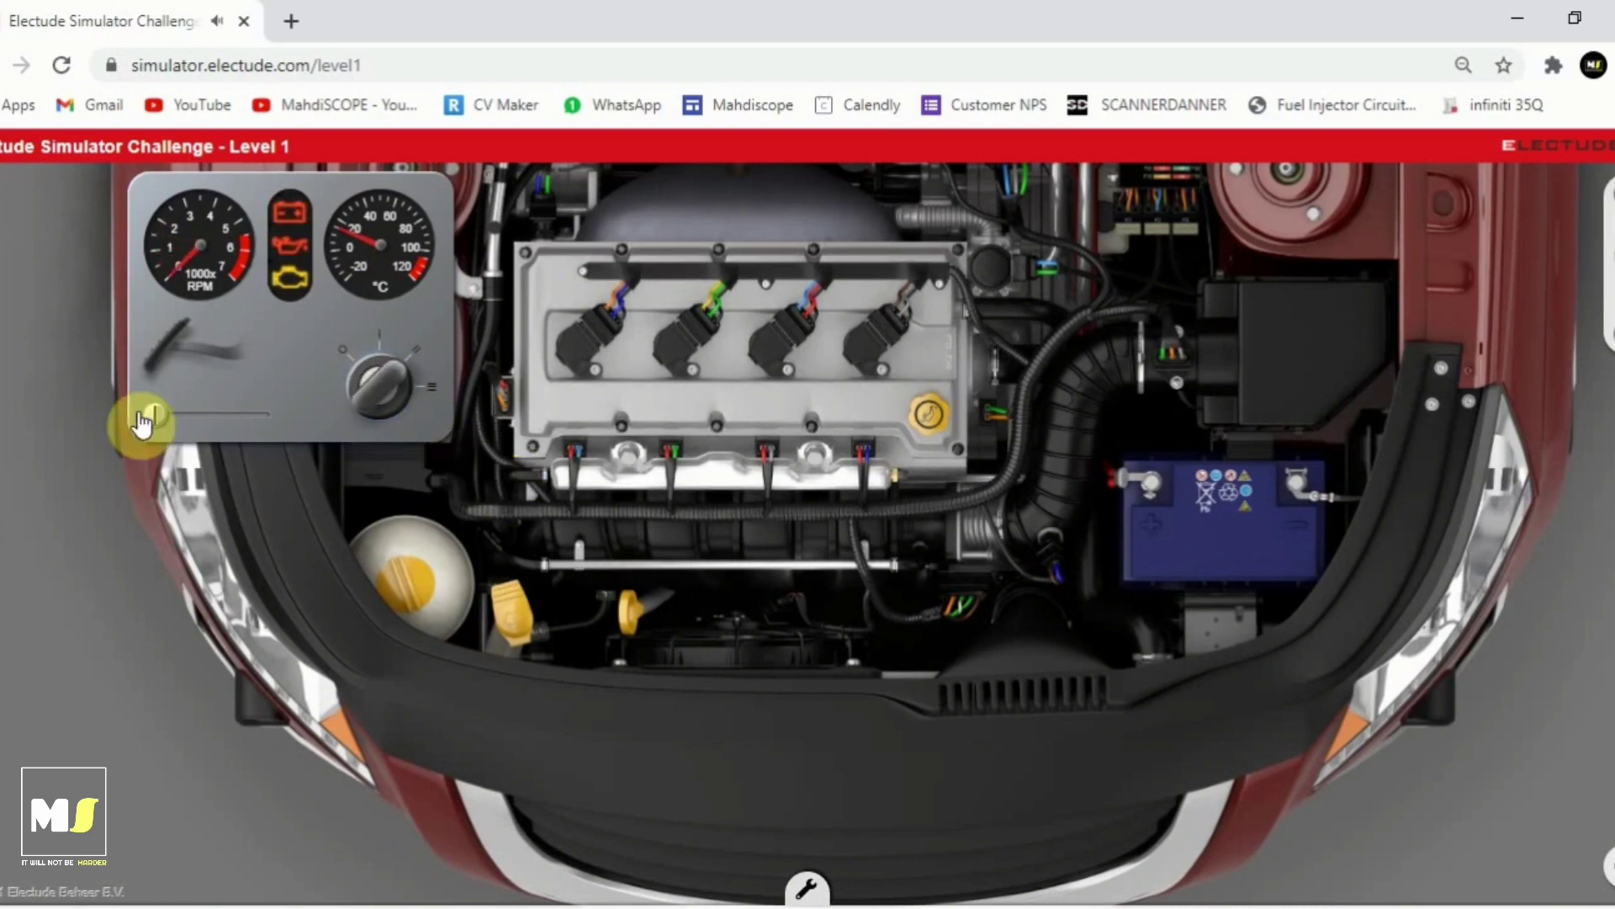
pyautogui.click(383, 383)
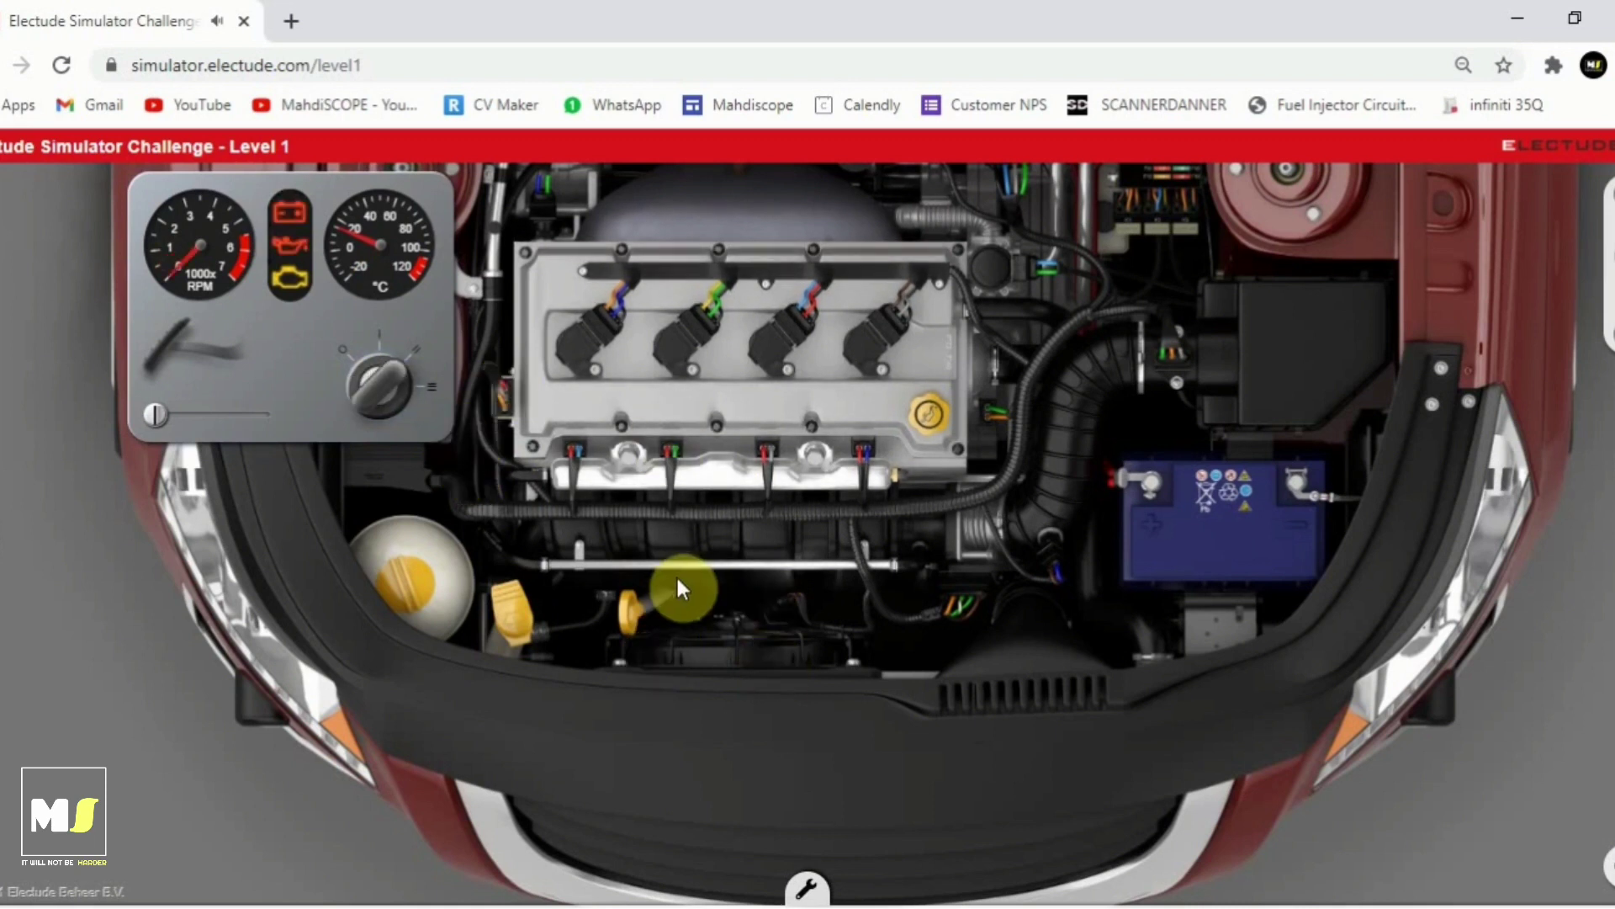
pyautogui.scroll(-2, 766, 587)
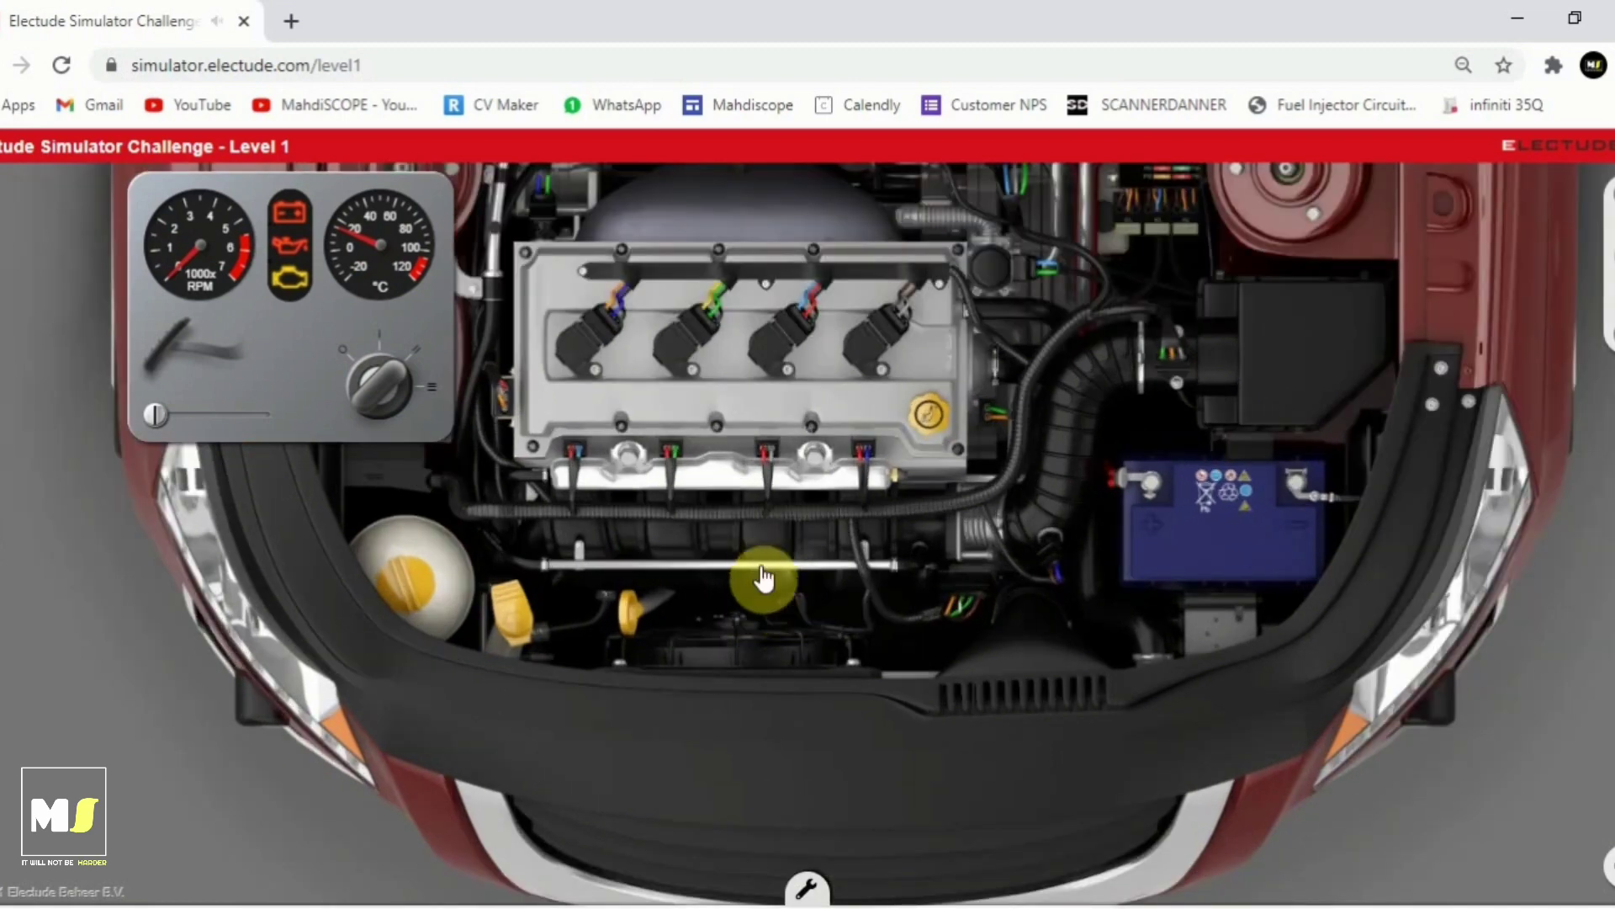
pyautogui.scroll(3, 765, 589)
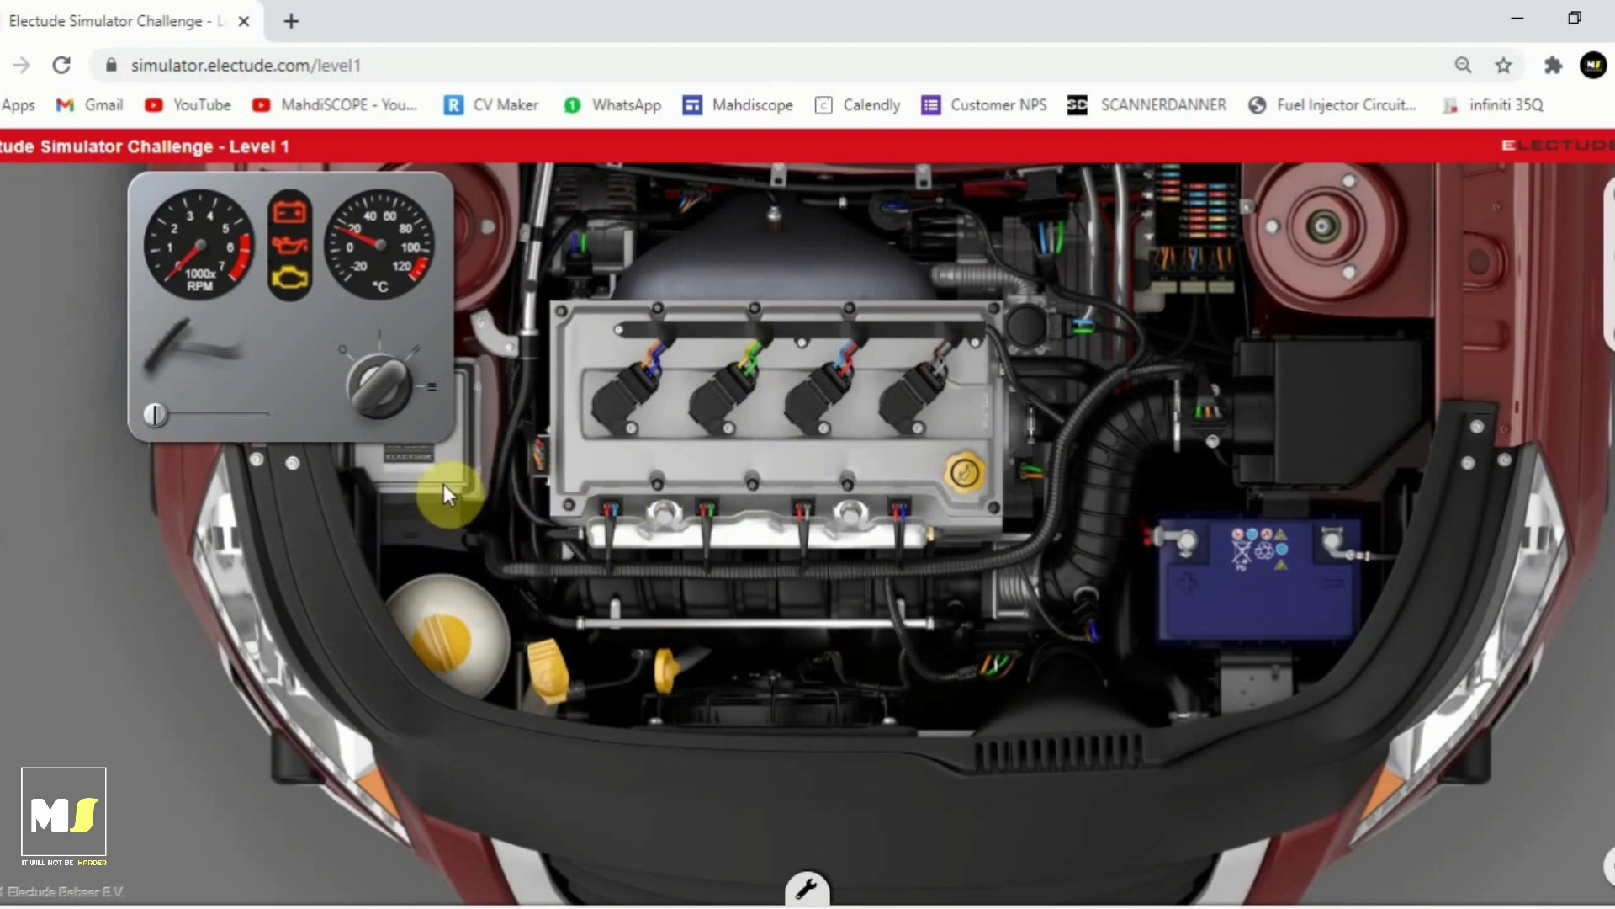
# Step: Open the scan tool and display all fault codes
pyautogui.moveTo(3, 537)
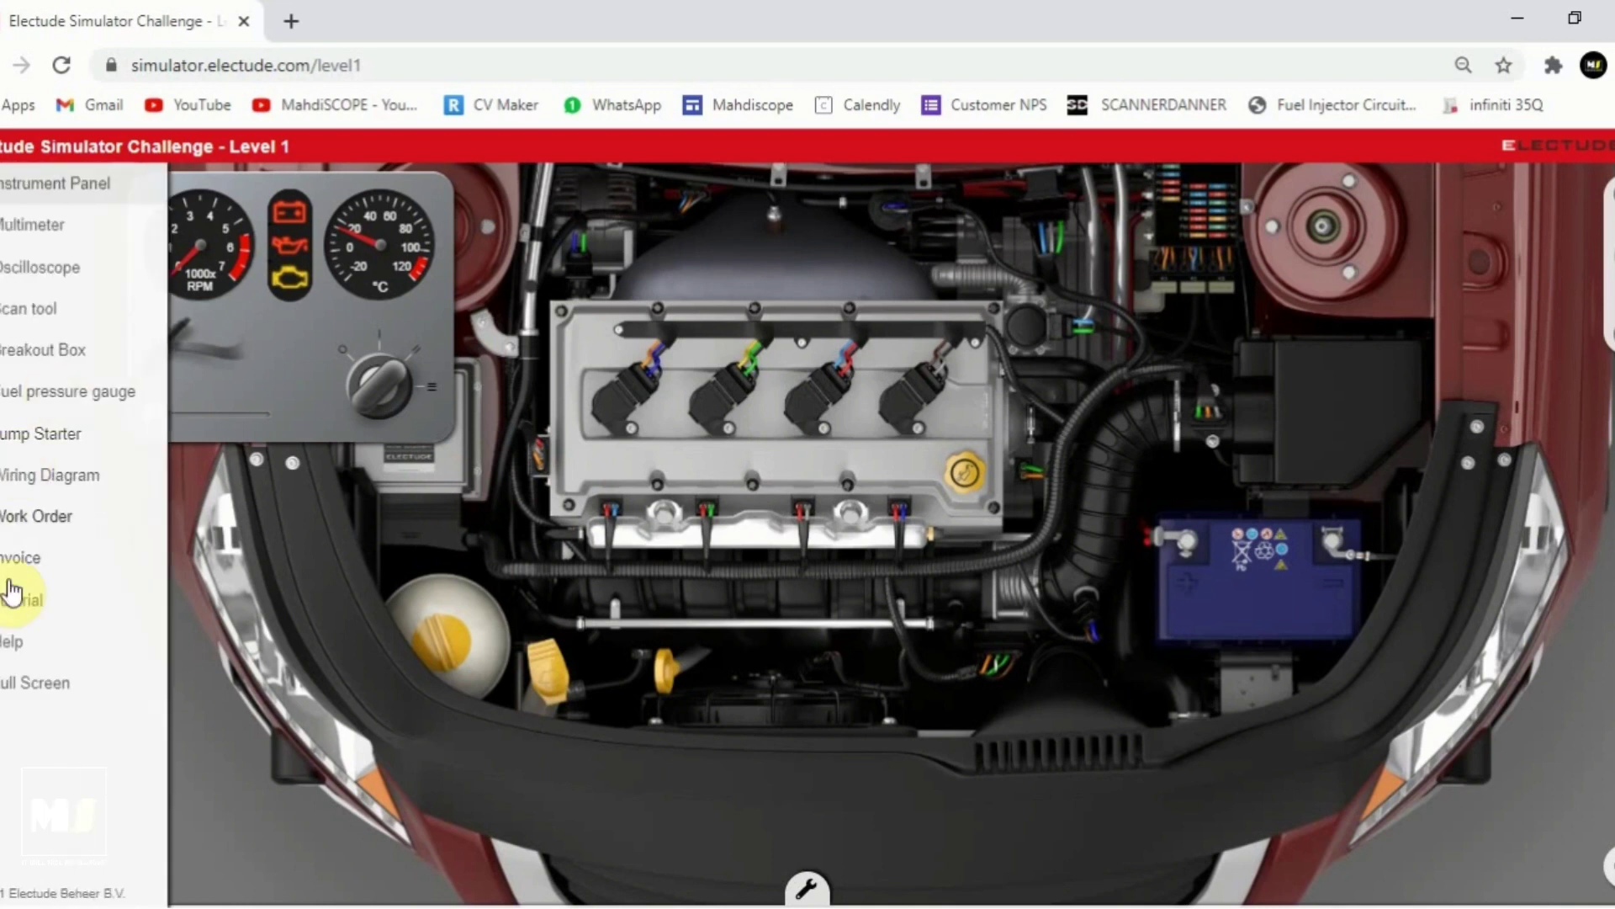
pyautogui.click(20, 315)
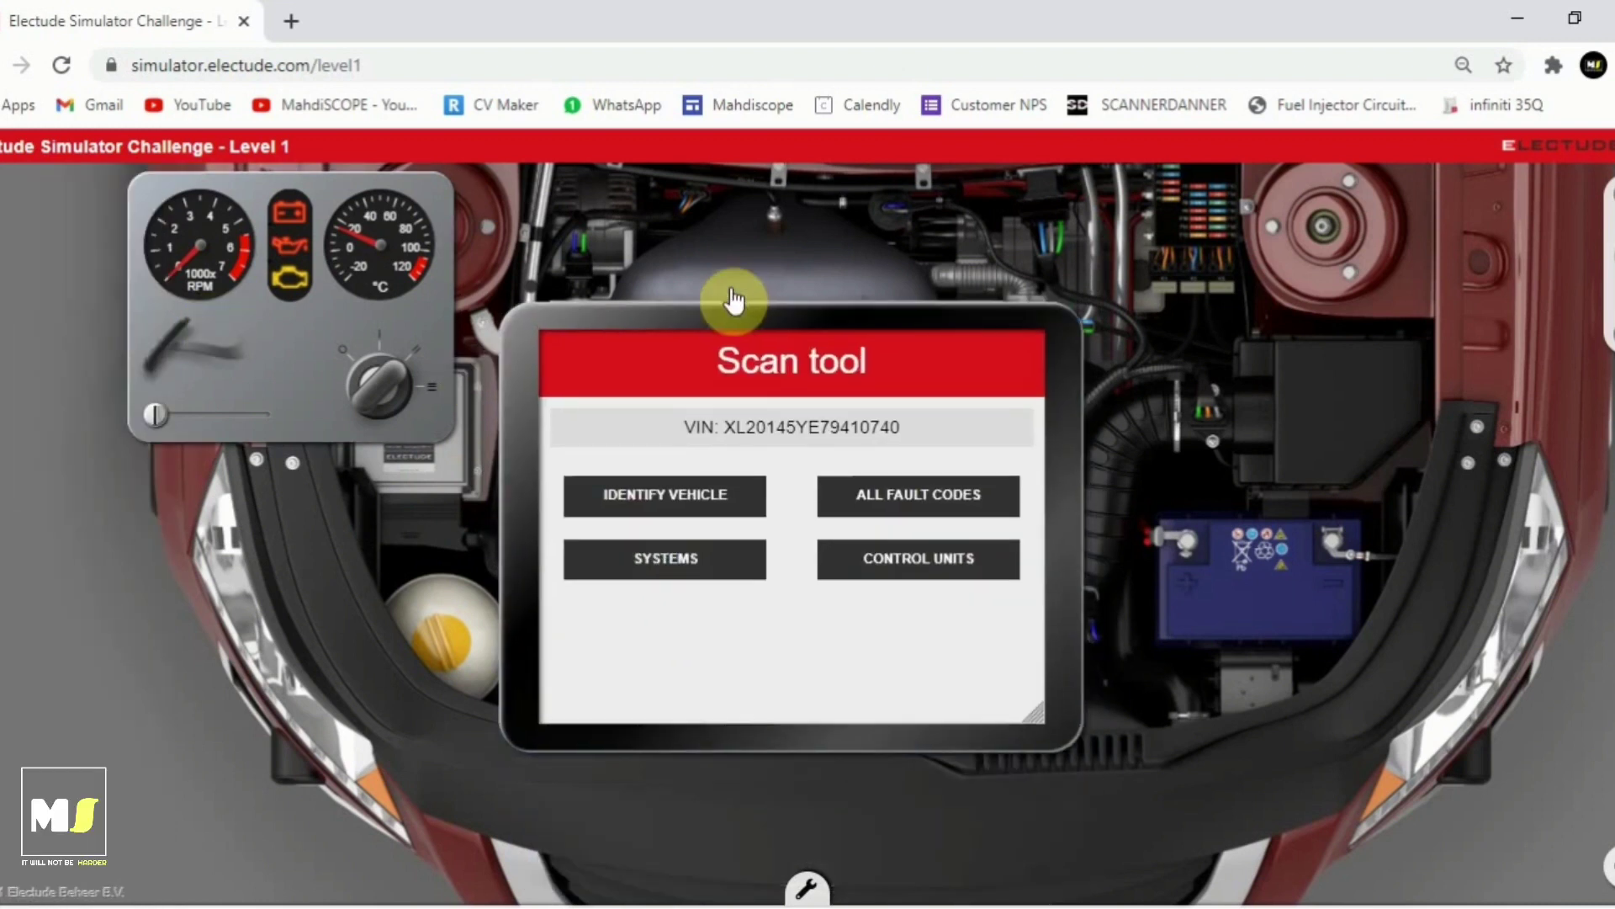
pyautogui.click(895, 484)
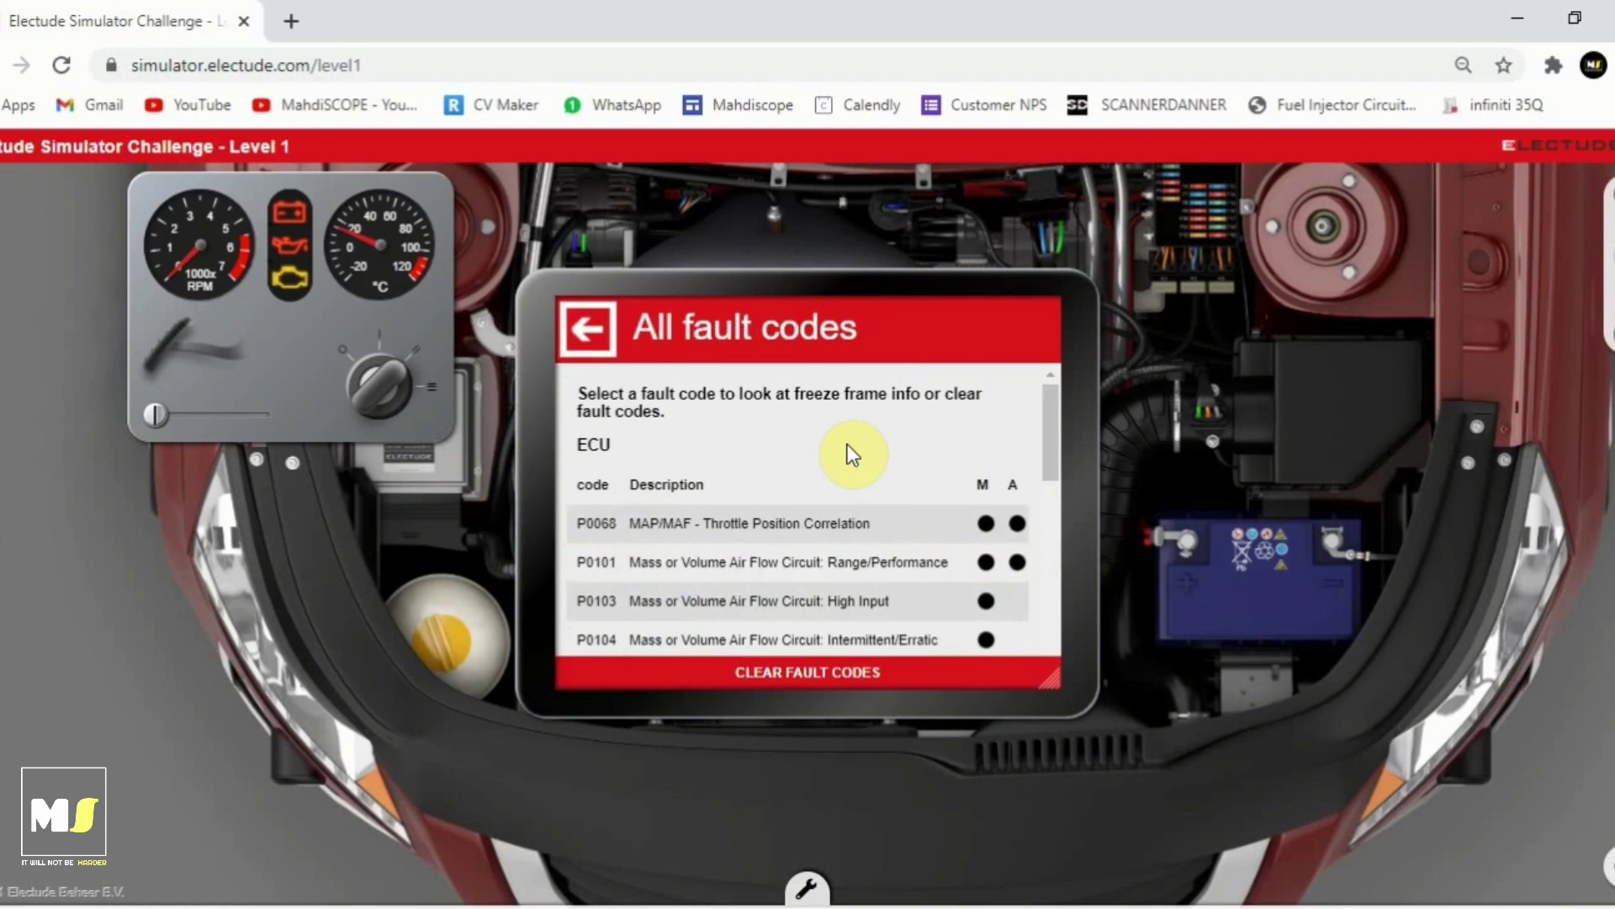
# Step: Review the fault code list, checking which codes are marked as memory (M) and which as active (A)
pyautogui.scroll(-8, 804, 530)
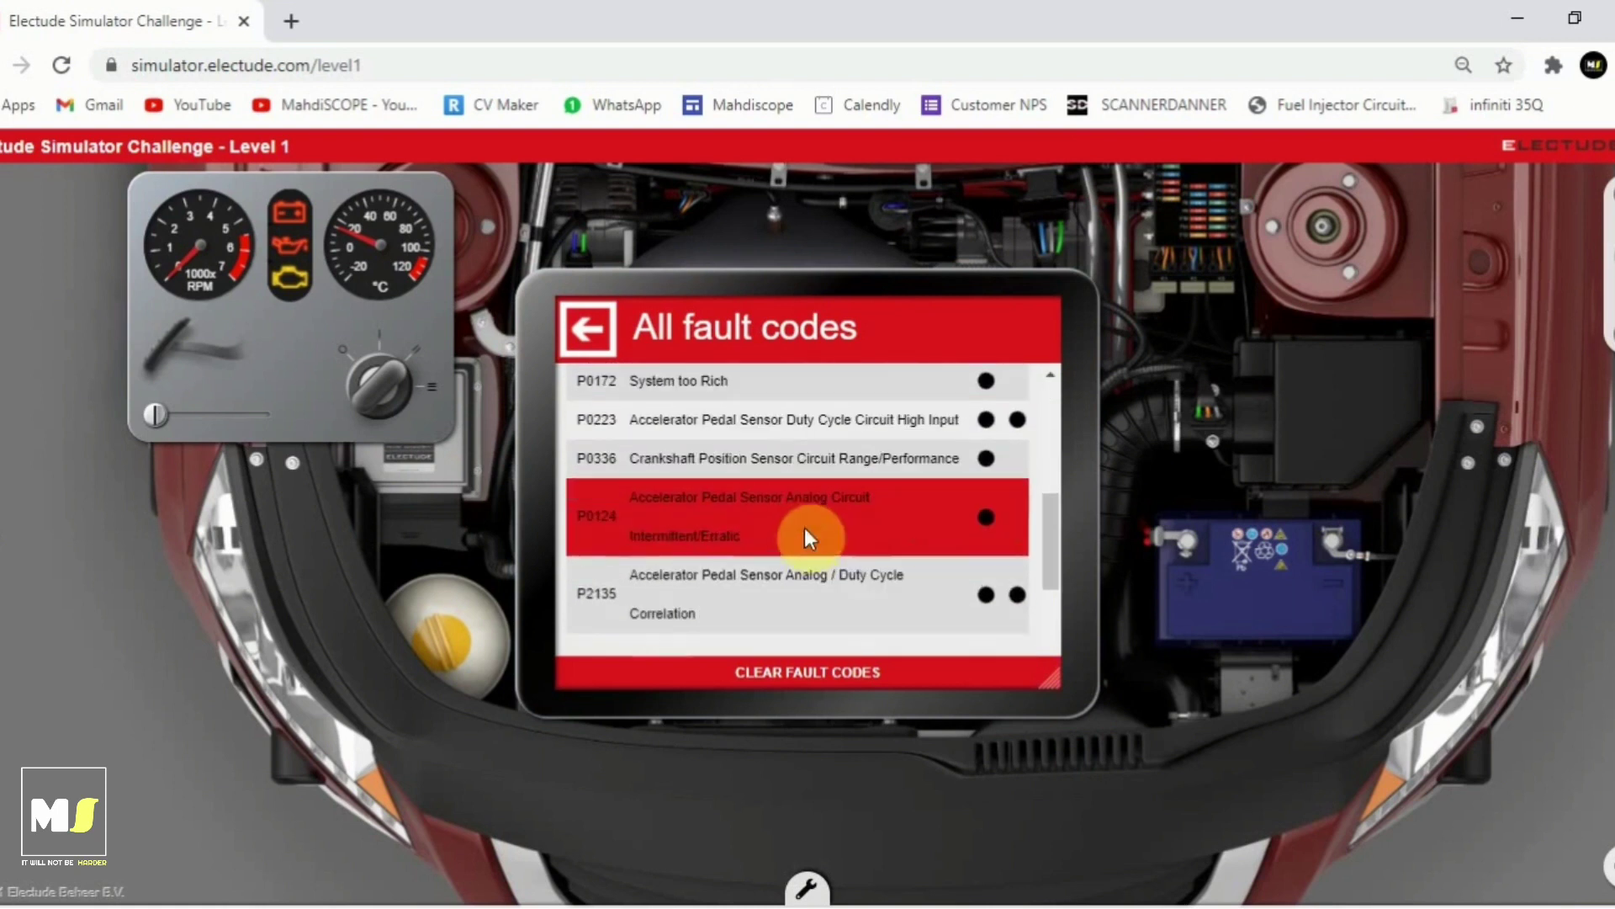
pyautogui.scroll(10, 810, 548)
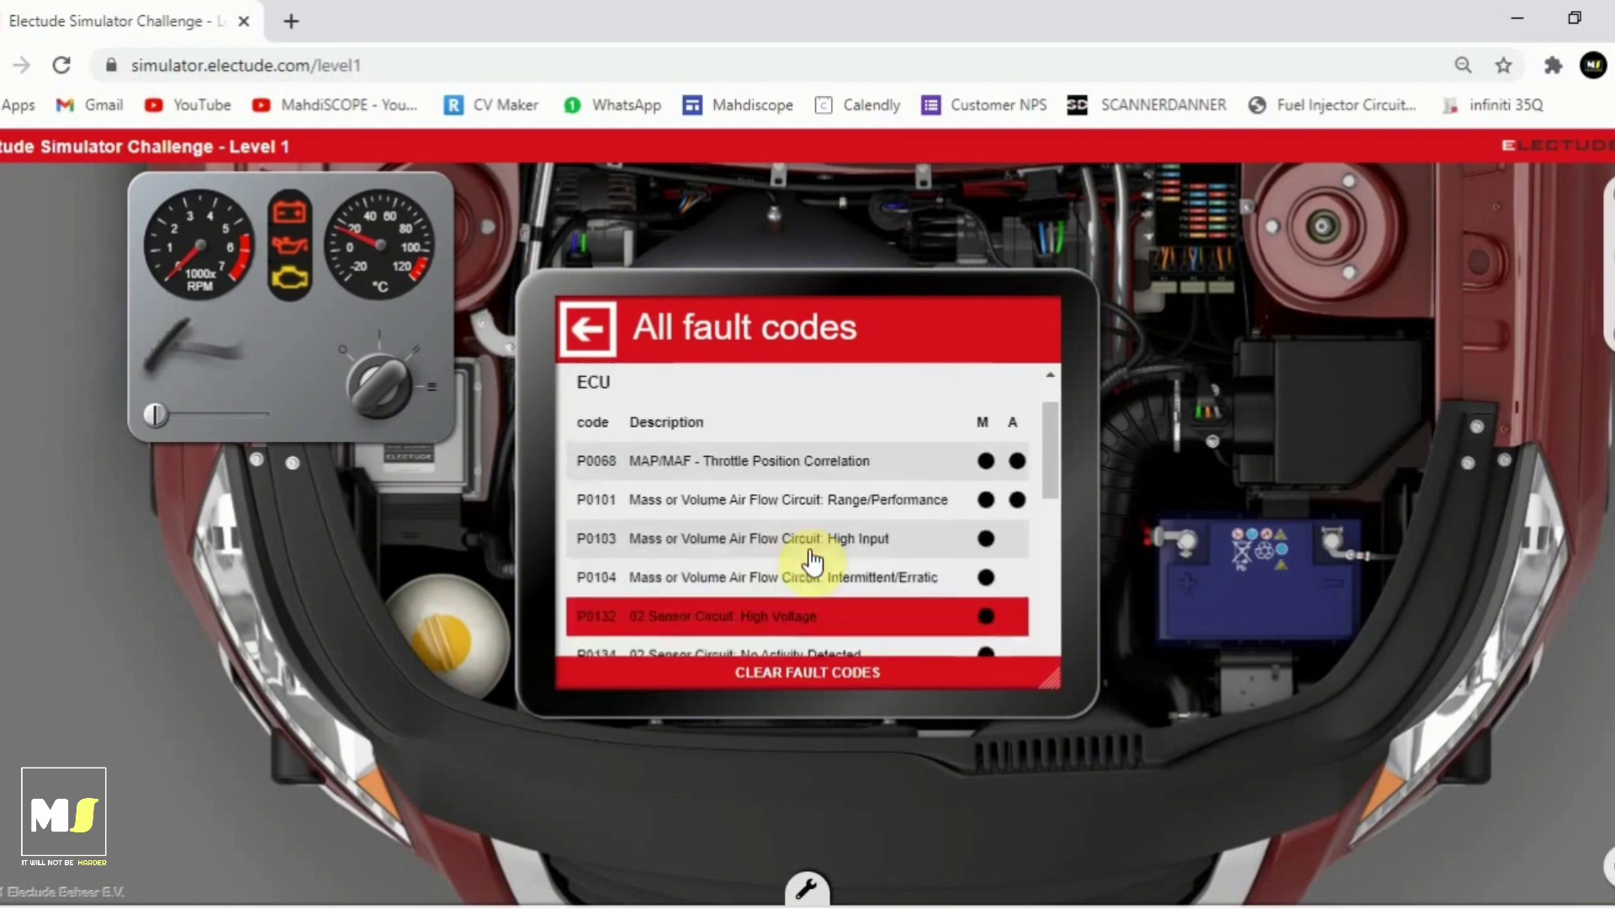
pyautogui.scroll(-1, 811, 555)
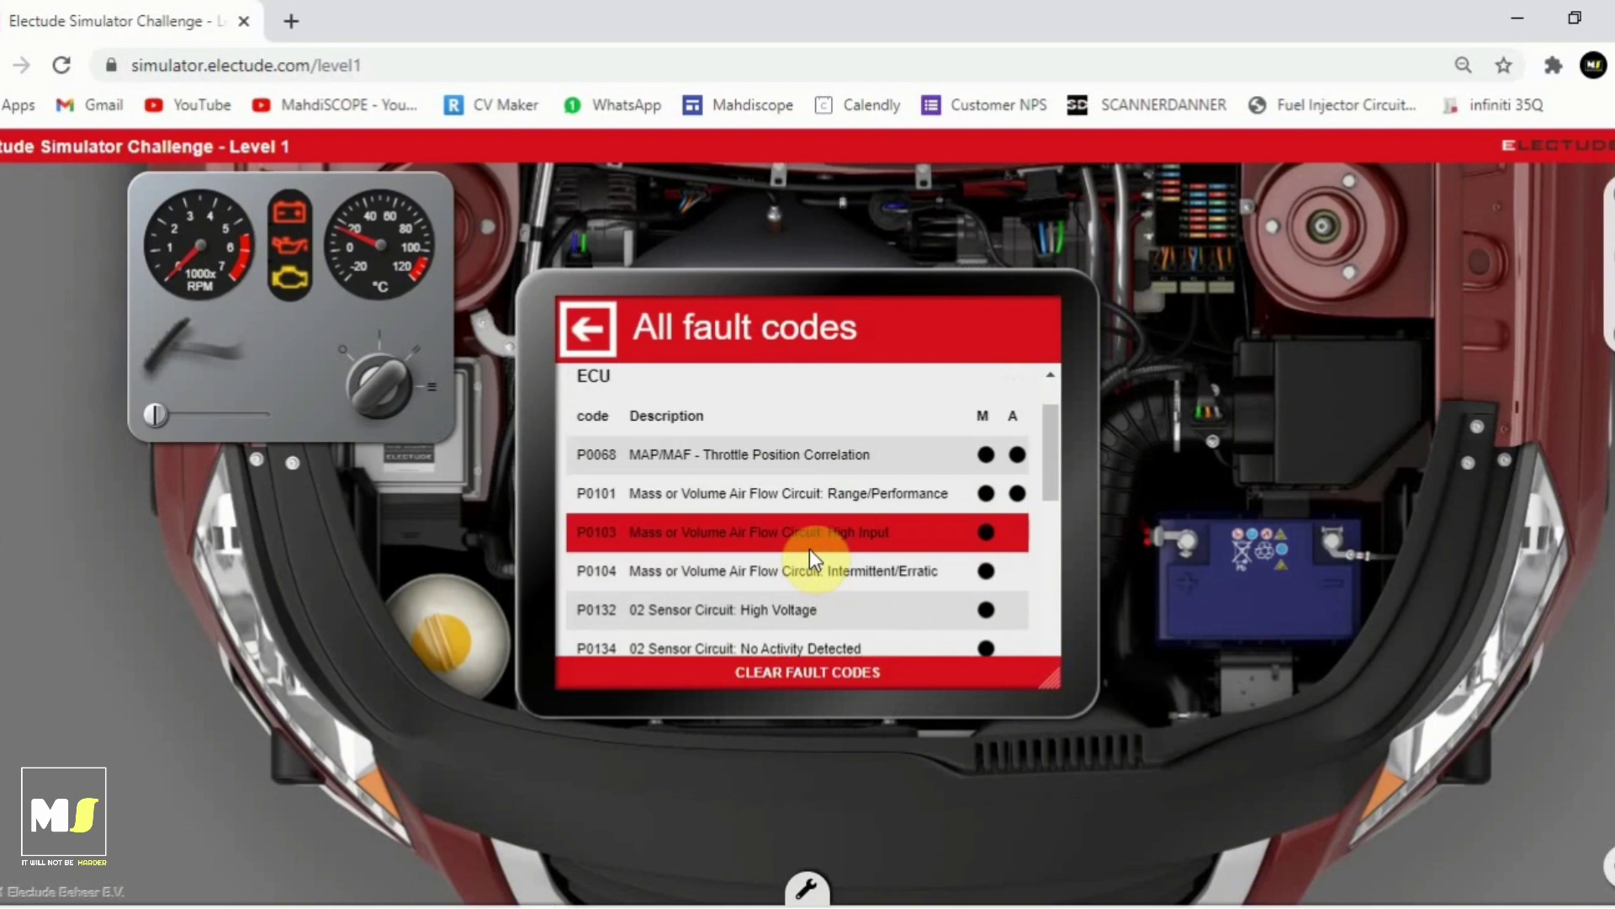
pyautogui.scroll(-8, 809, 548)
pyautogui.scroll(-2, 796, 542)
pyautogui.scroll(3, 798, 551)
pyautogui.scroll(5, 791, 555)
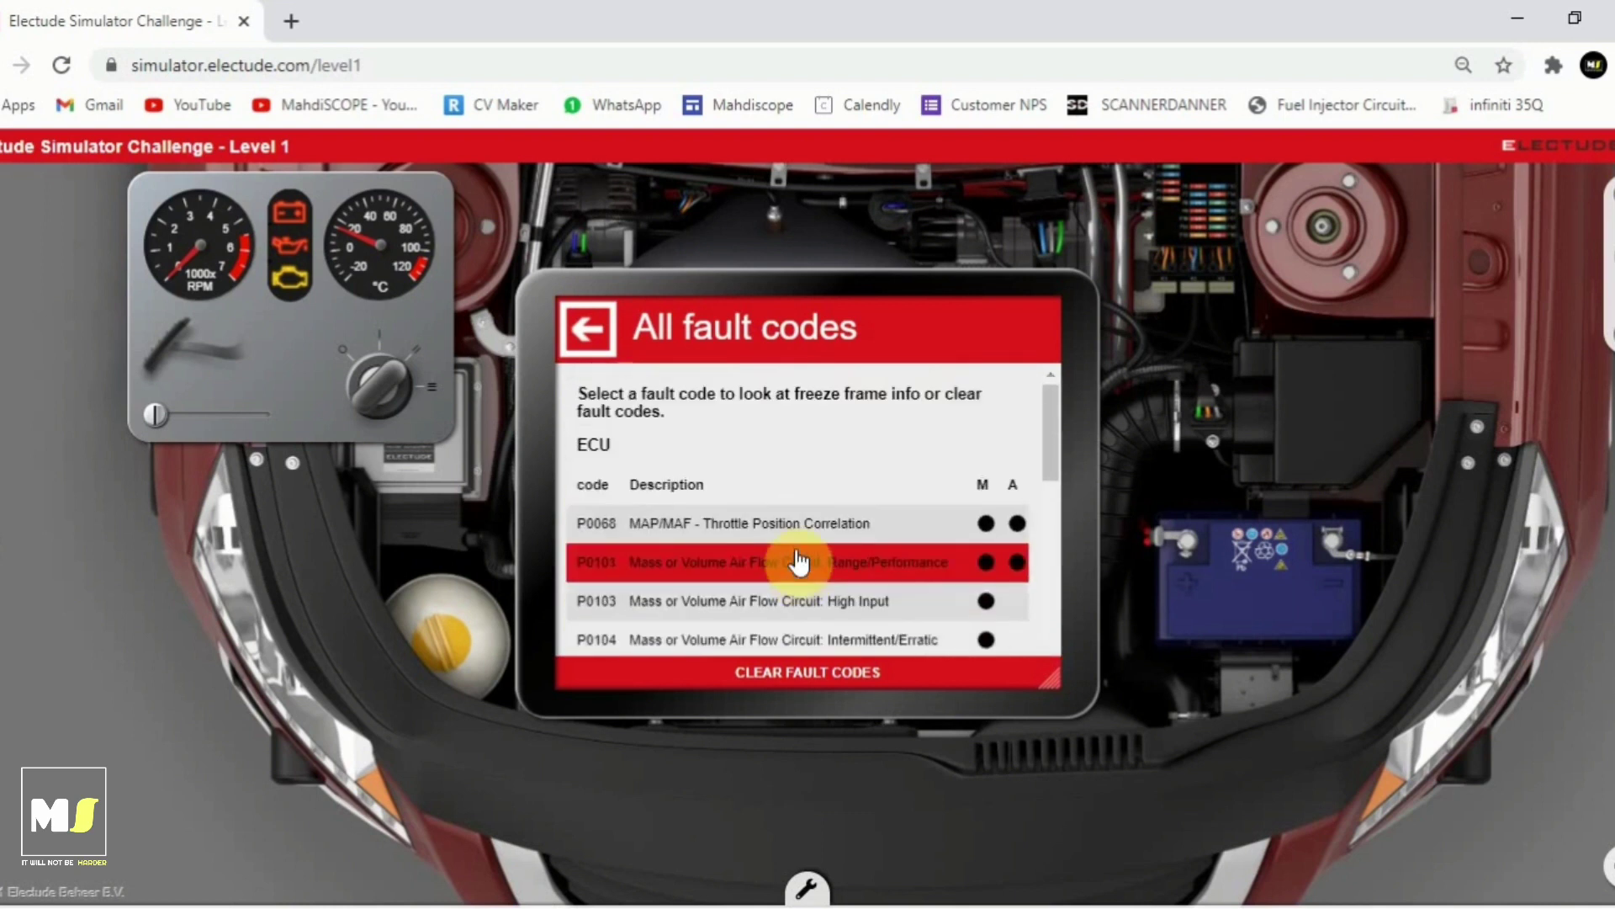
pyautogui.scroll(-1, 901, 450)
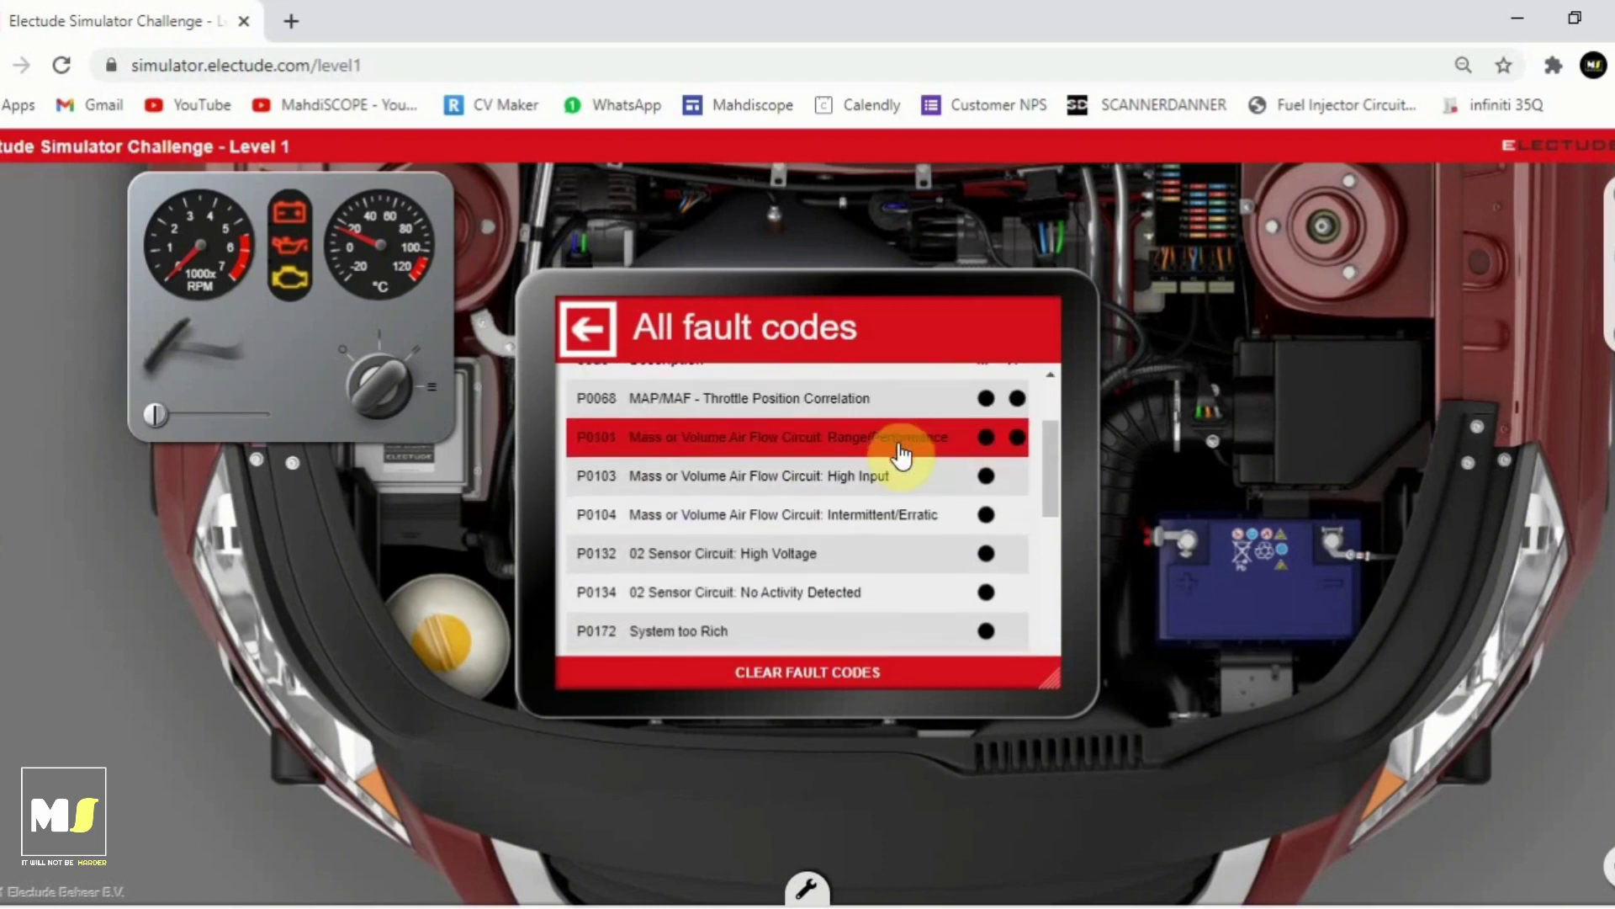
# Step: Clear the fault codes and check the list for codes remaining under ECU, TVCM and Gateway
pyautogui.click(789, 686)
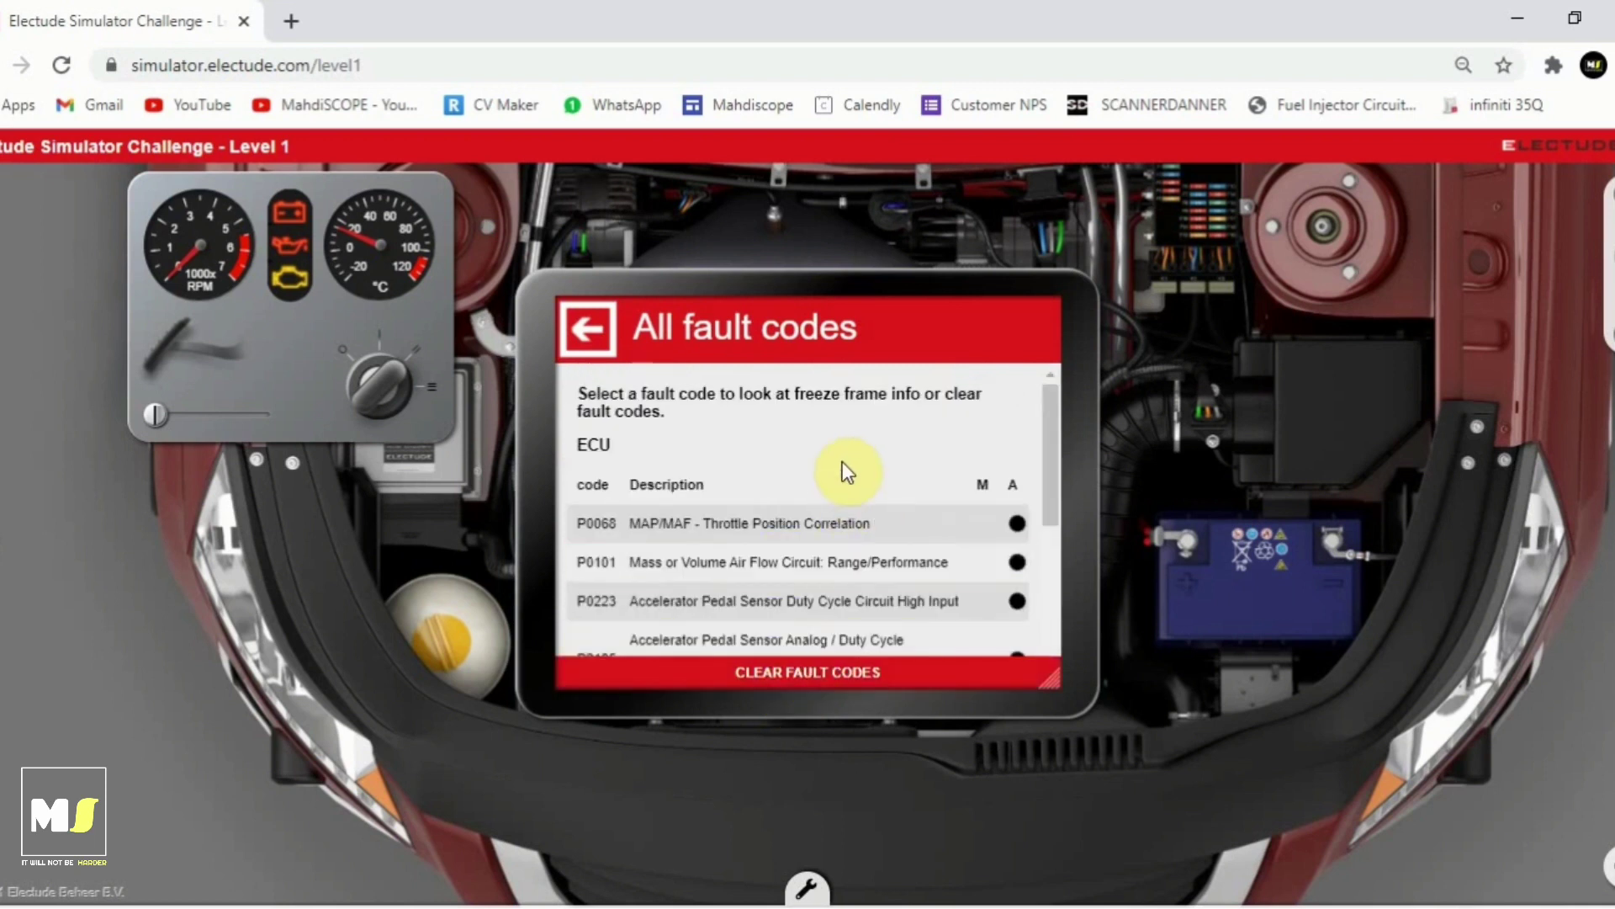
pyautogui.scroll(-3, 841, 505)
pyautogui.scroll(3, 836, 555)
pyautogui.scroll(-2, 828, 470)
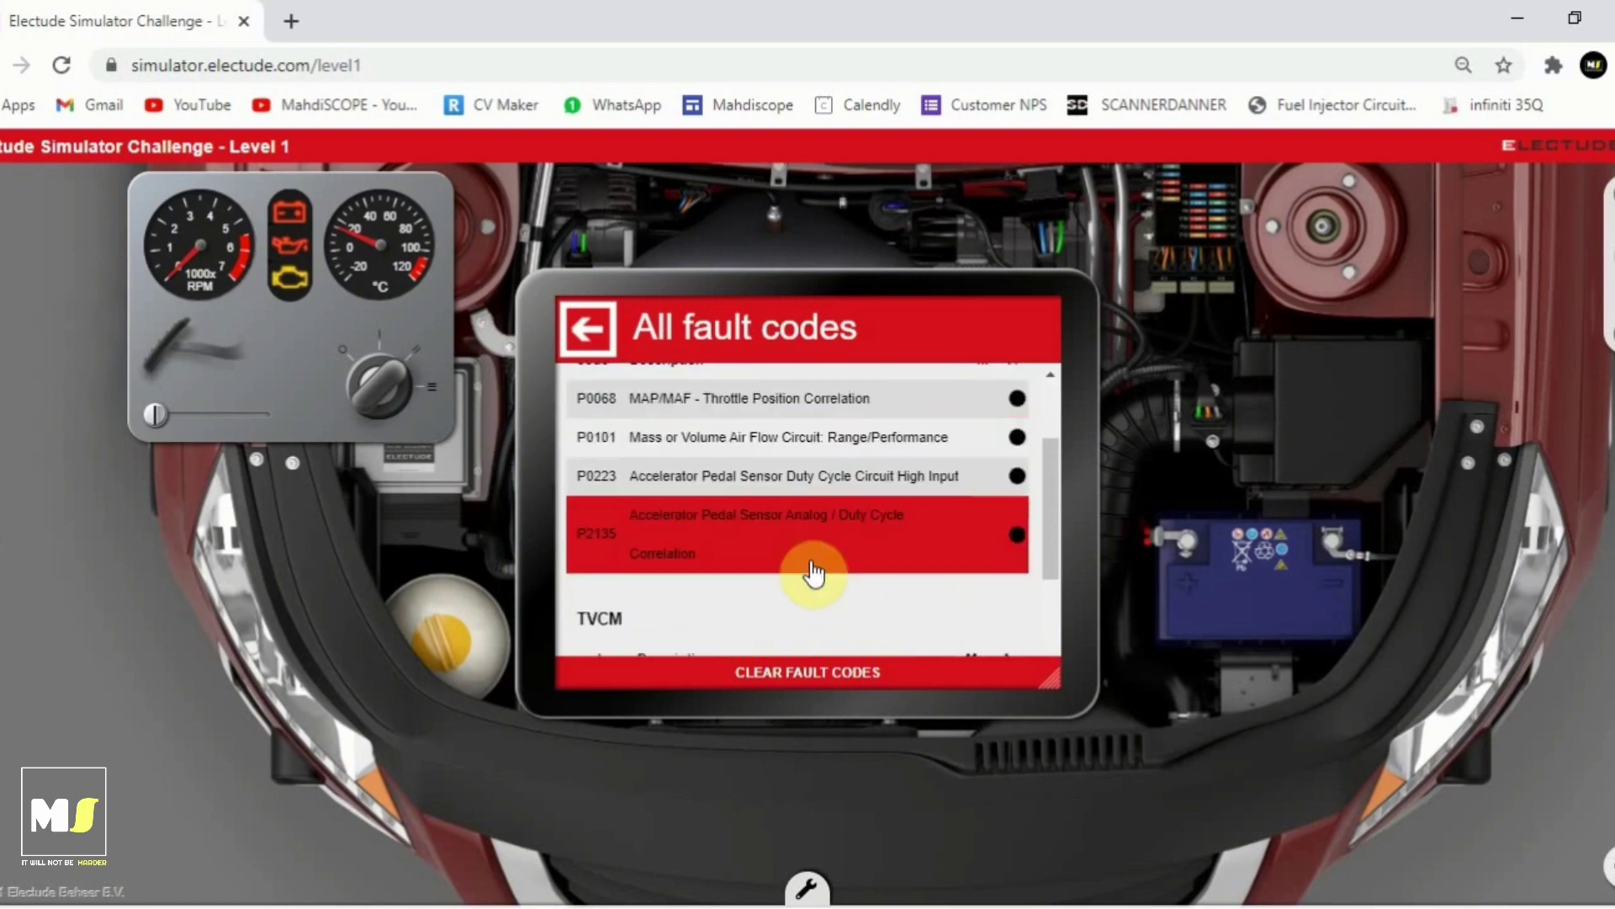
pyautogui.scroll(2, 785, 609)
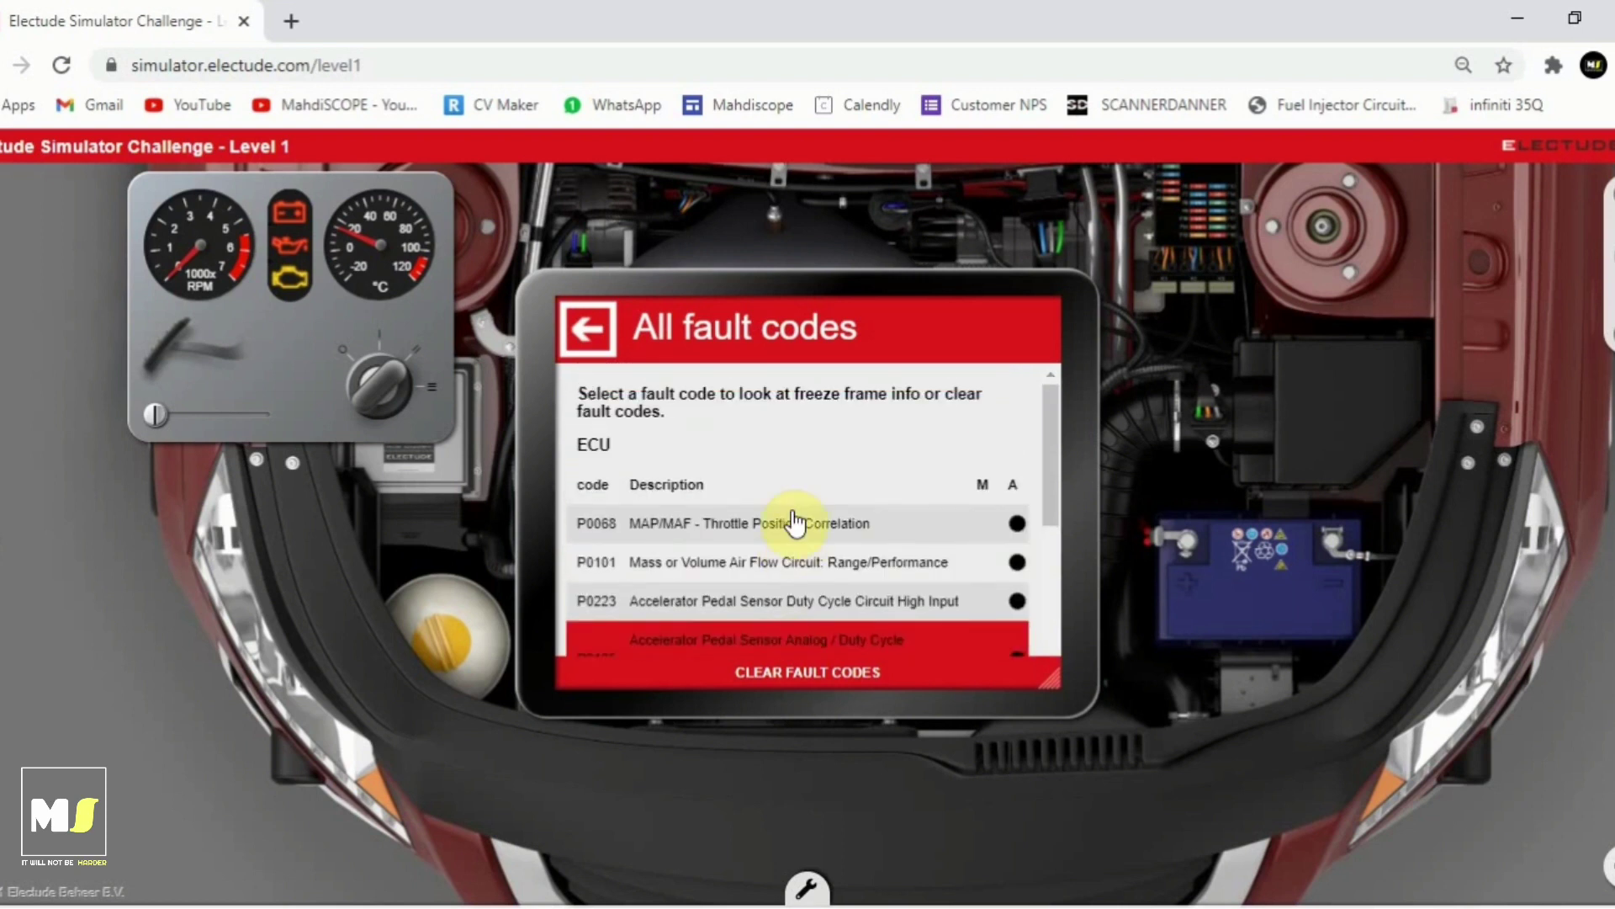
pyautogui.scroll(-2, 794, 522)
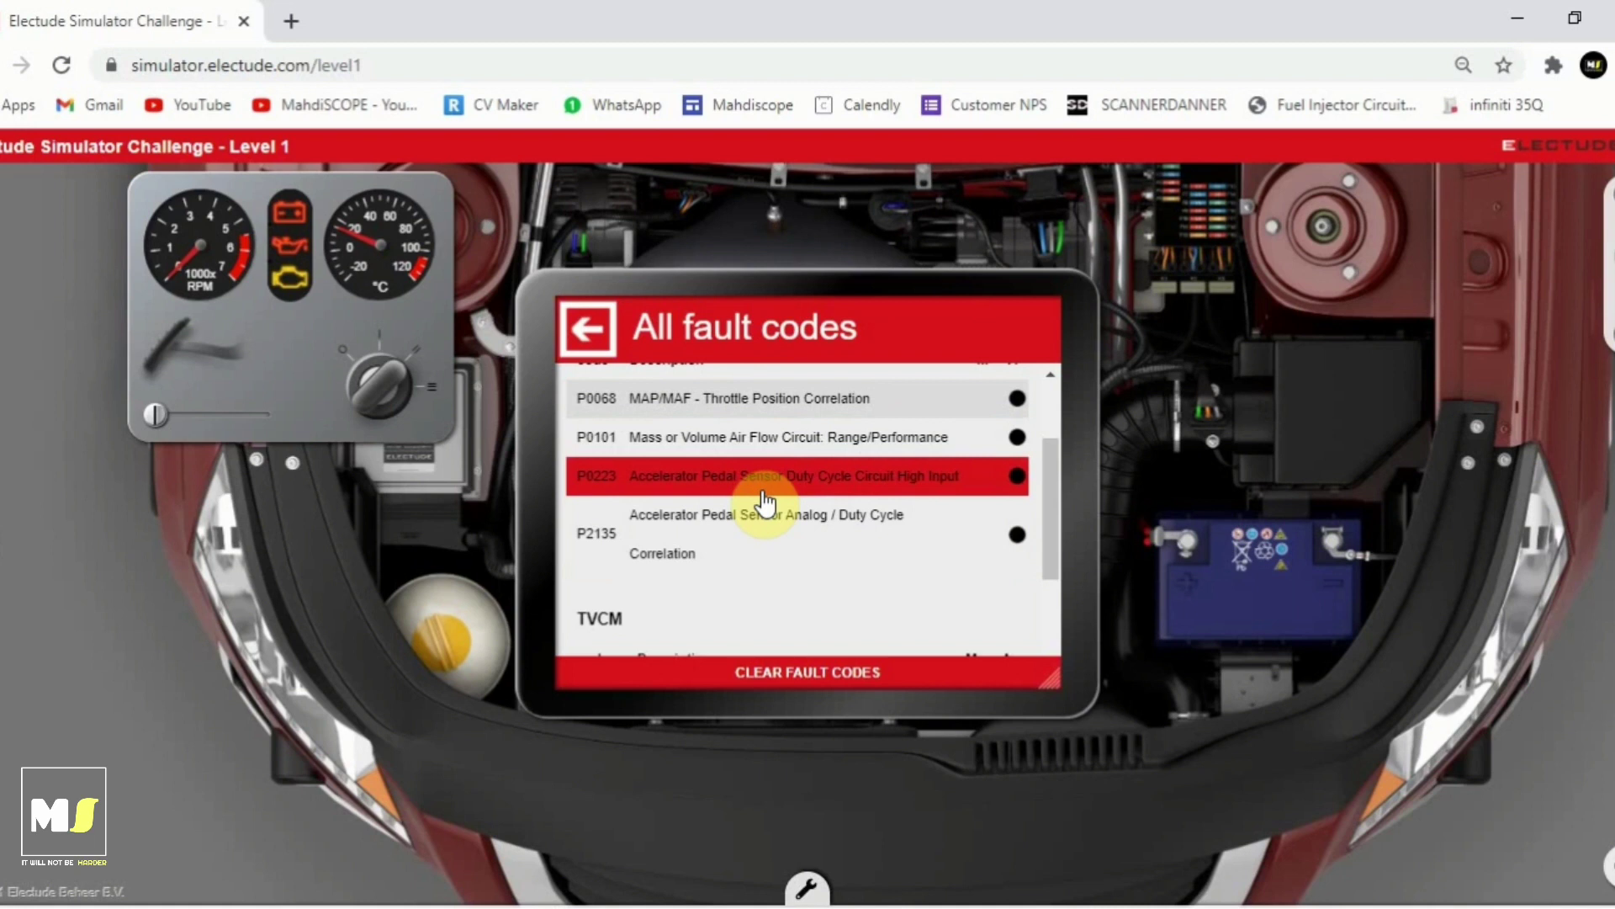
pyautogui.scroll(-3, 764, 500)
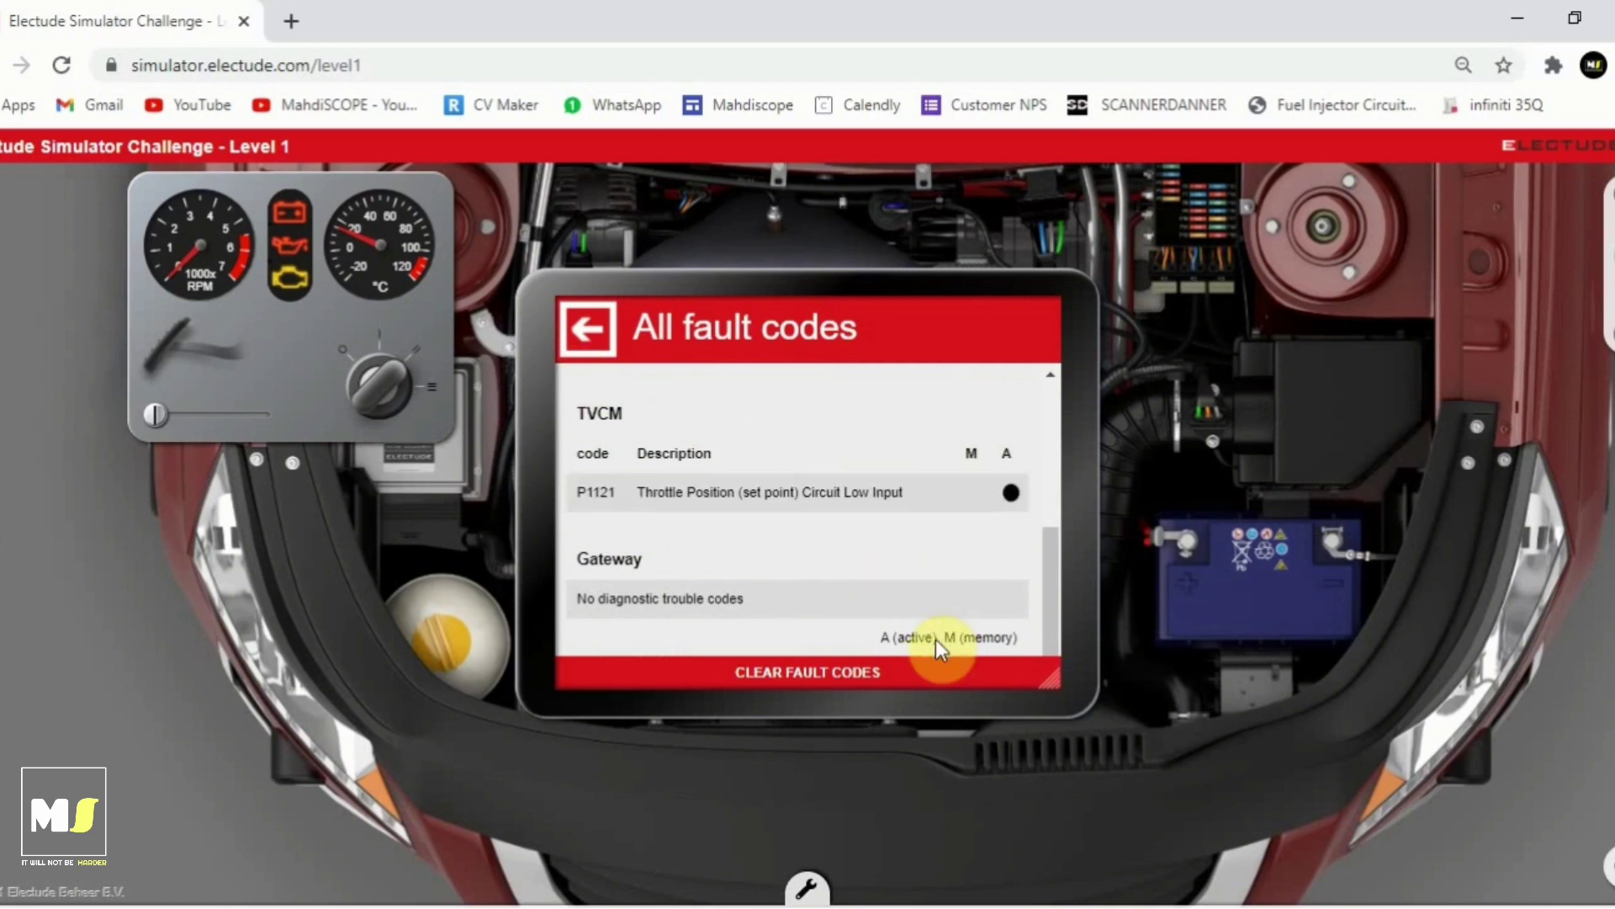
# Step: Put the scan tool away and study the wiring diagram at an enlarged size
pyautogui.moveTo(1, 537)
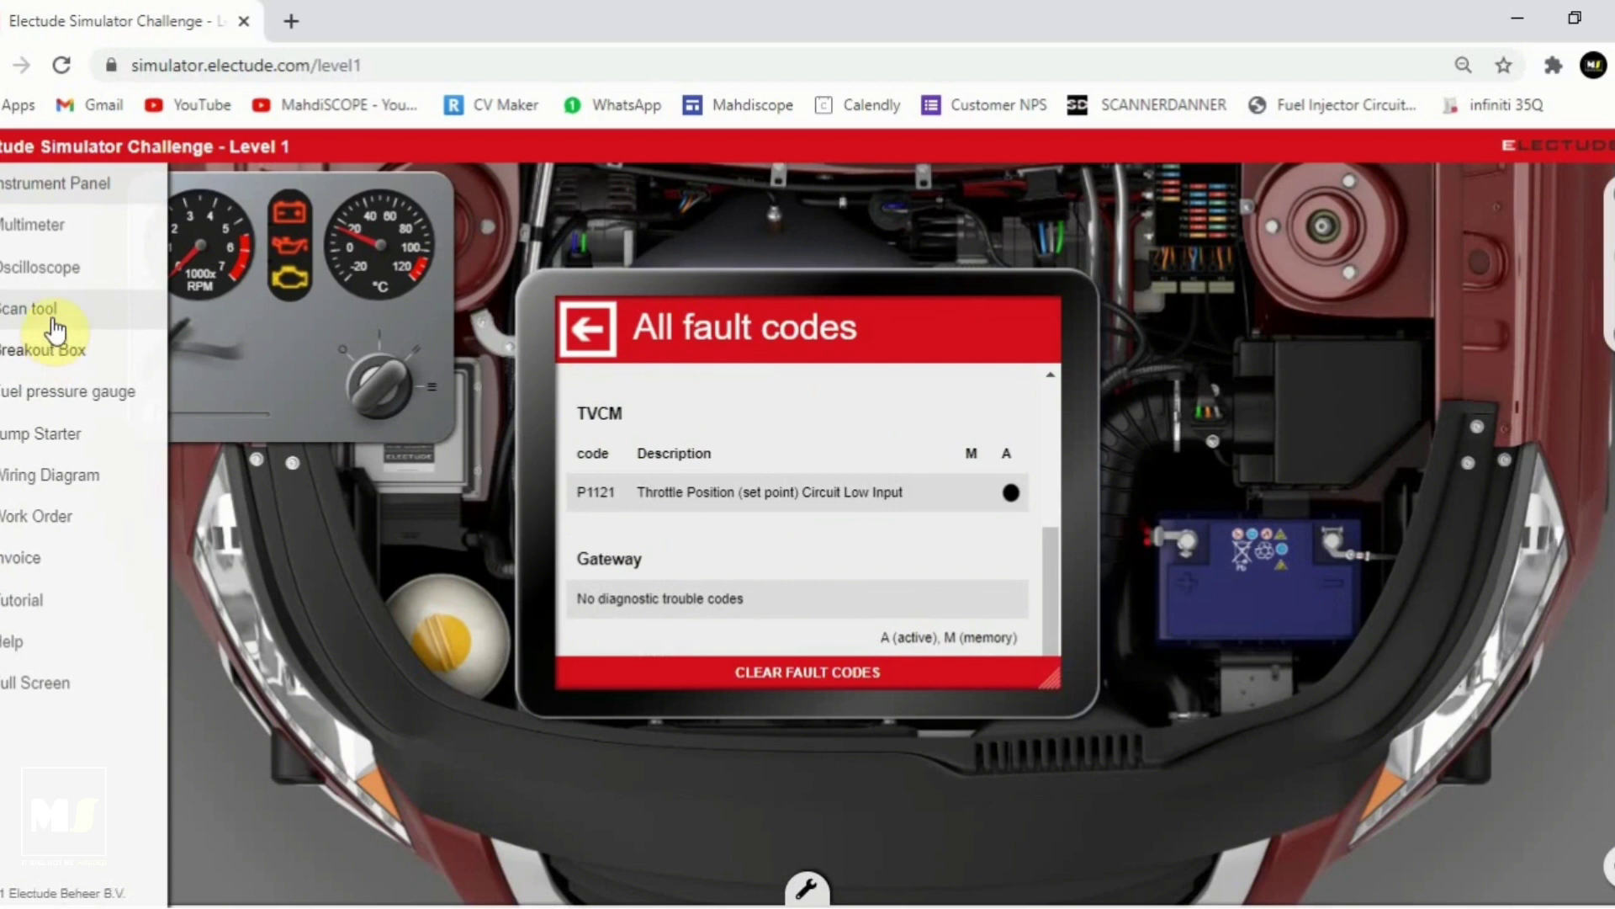
pyautogui.click(49, 311)
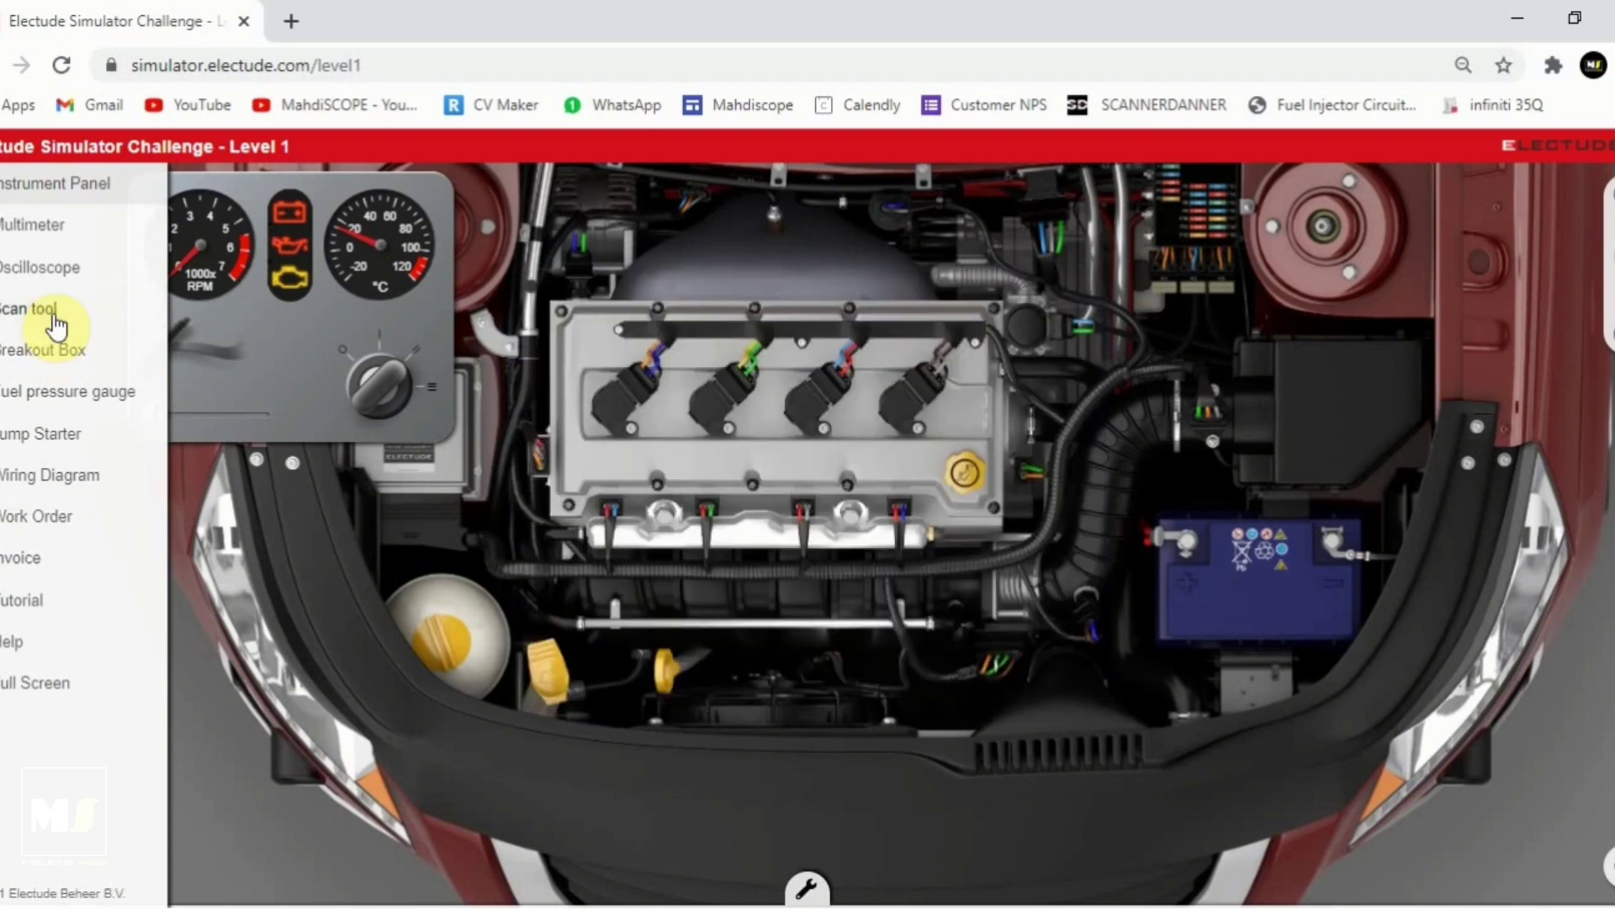
pyautogui.click(42, 482)
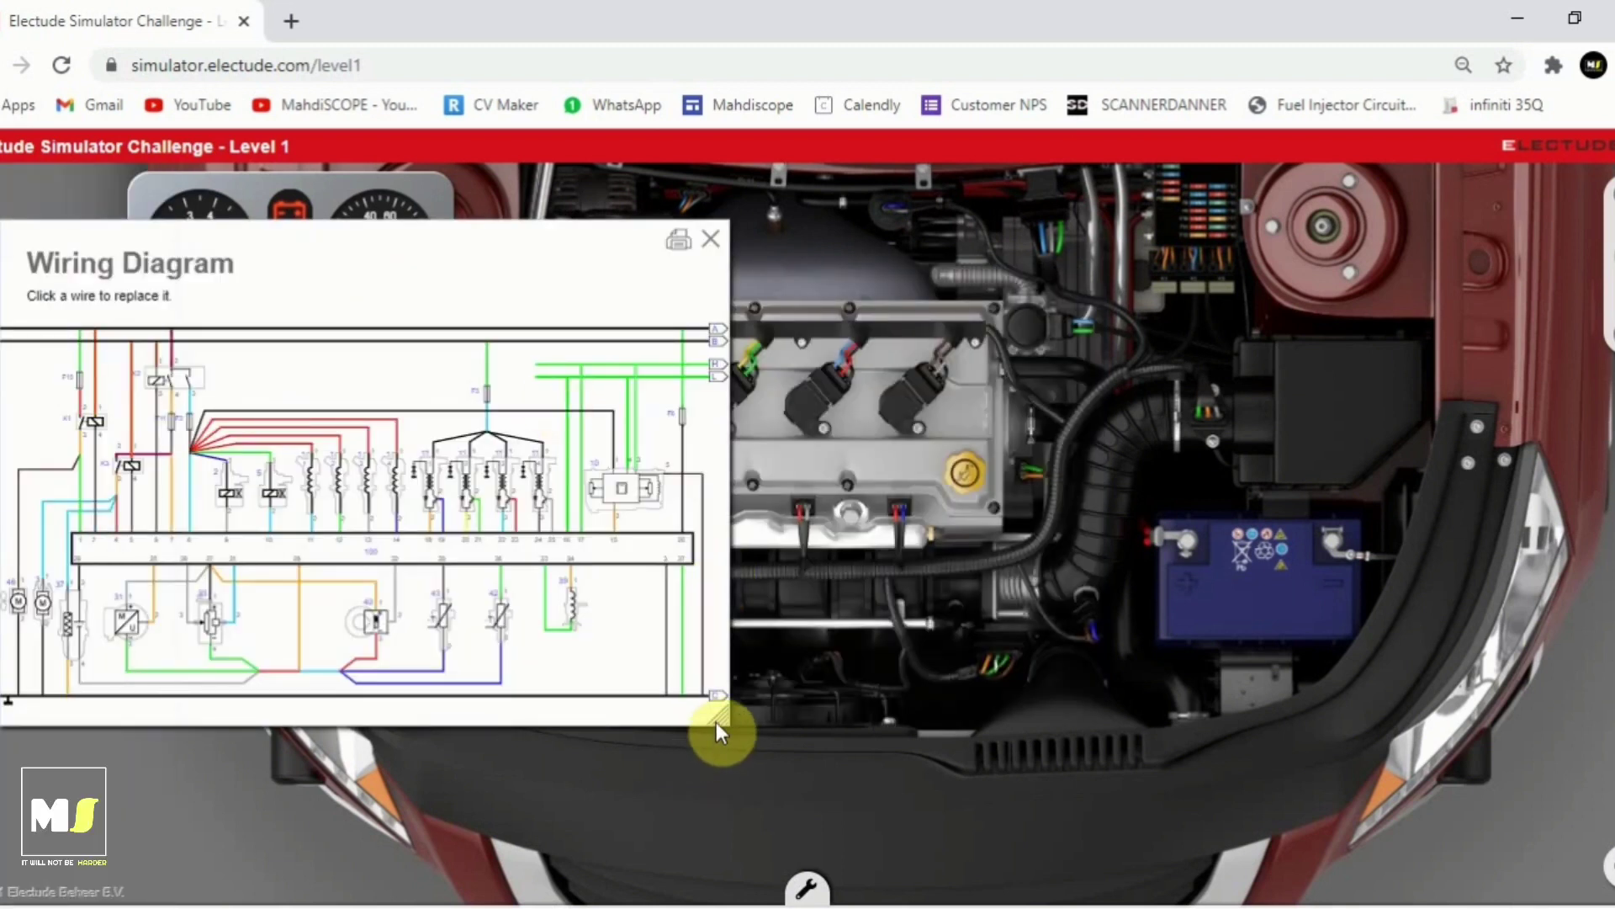
pyautogui.moveTo(715, 721); pyautogui.dragTo(1037, 895)
pyautogui.moveTo(769, 309); pyautogui.dragTo(905, 234)
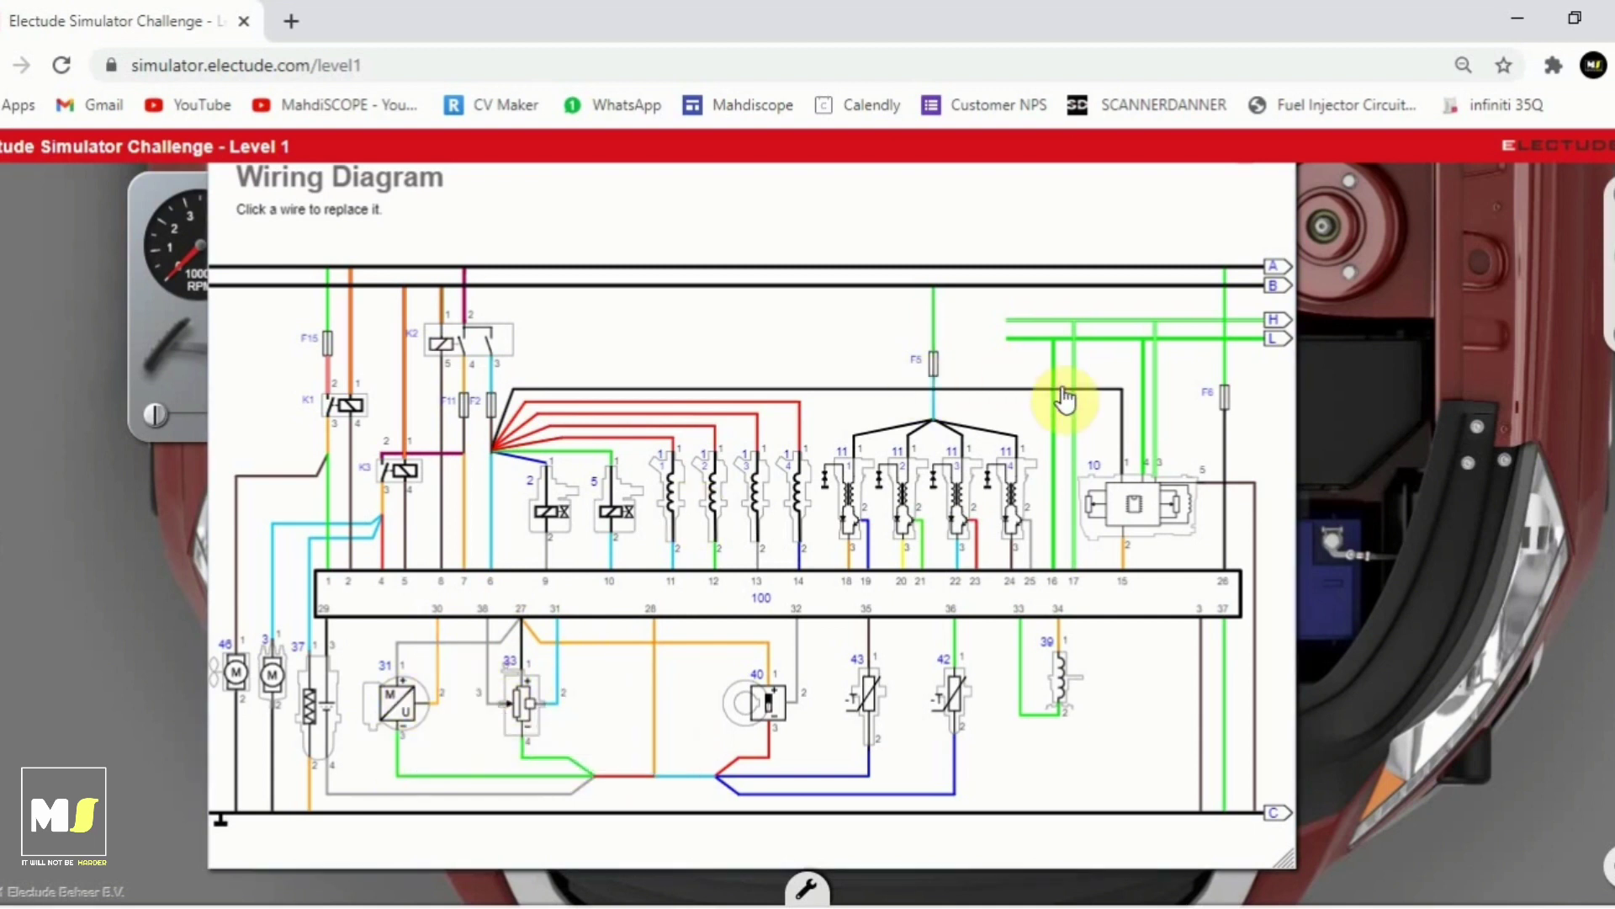
pyautogui.click(934, 314)
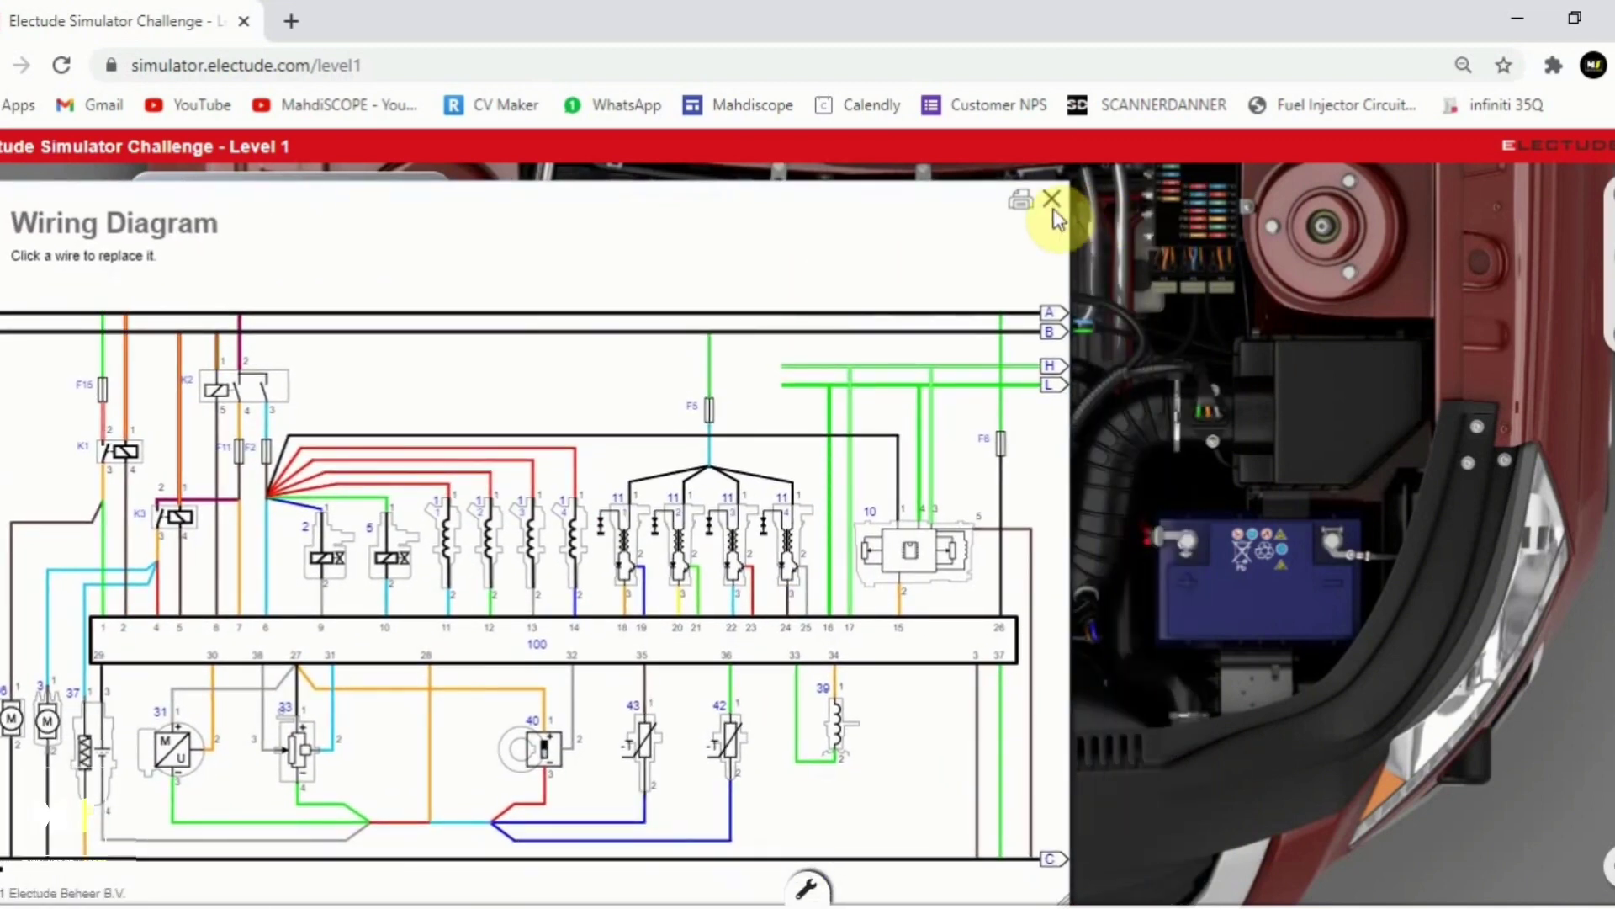
pyautogui.scroll(2, 1232, 407)
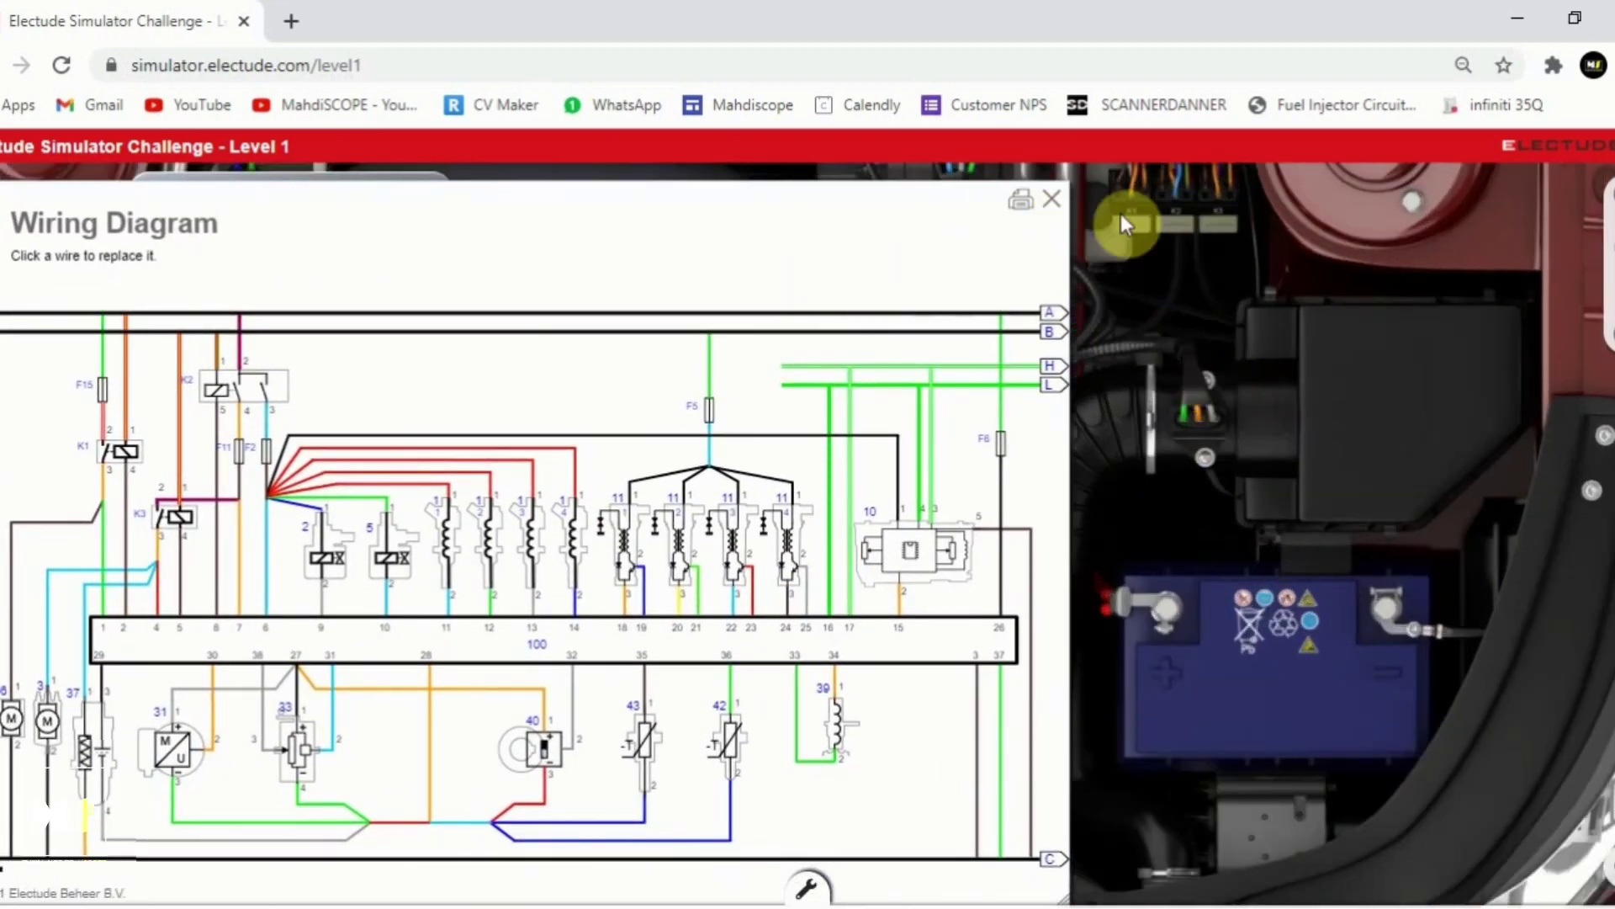
pyautogui.click(1052, 202)
pyautogui.scroll(2, 1014, 391)
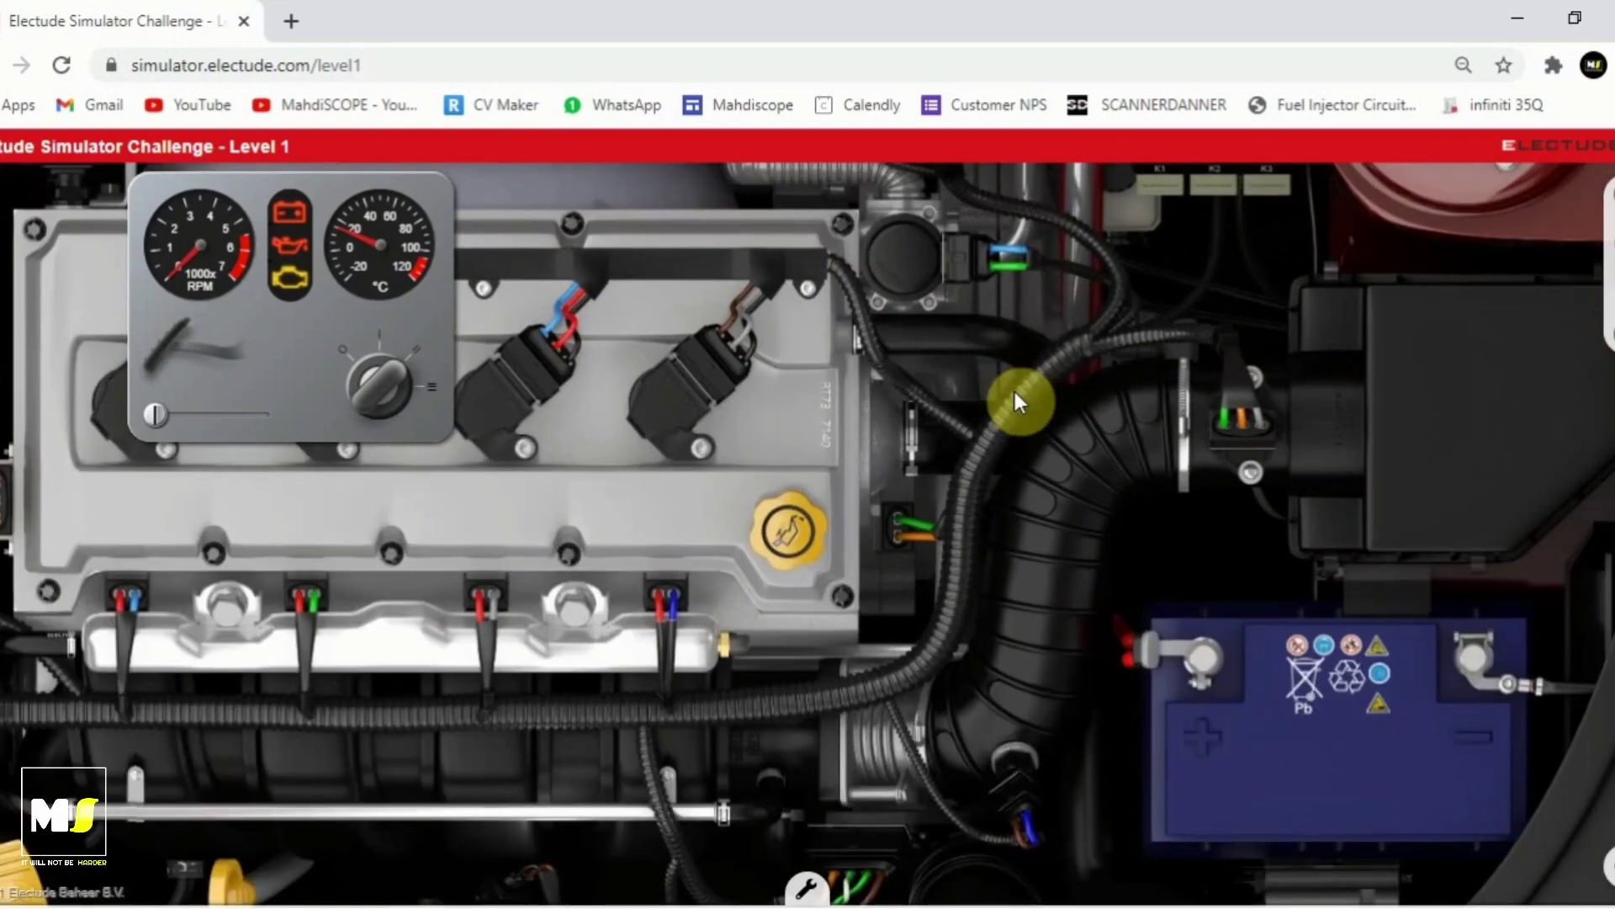
# Step: Set up the multimeter with the black probe on the battery's negative terminal and the dial on the 20 V range
pyautogui.moveTo(4, 433)
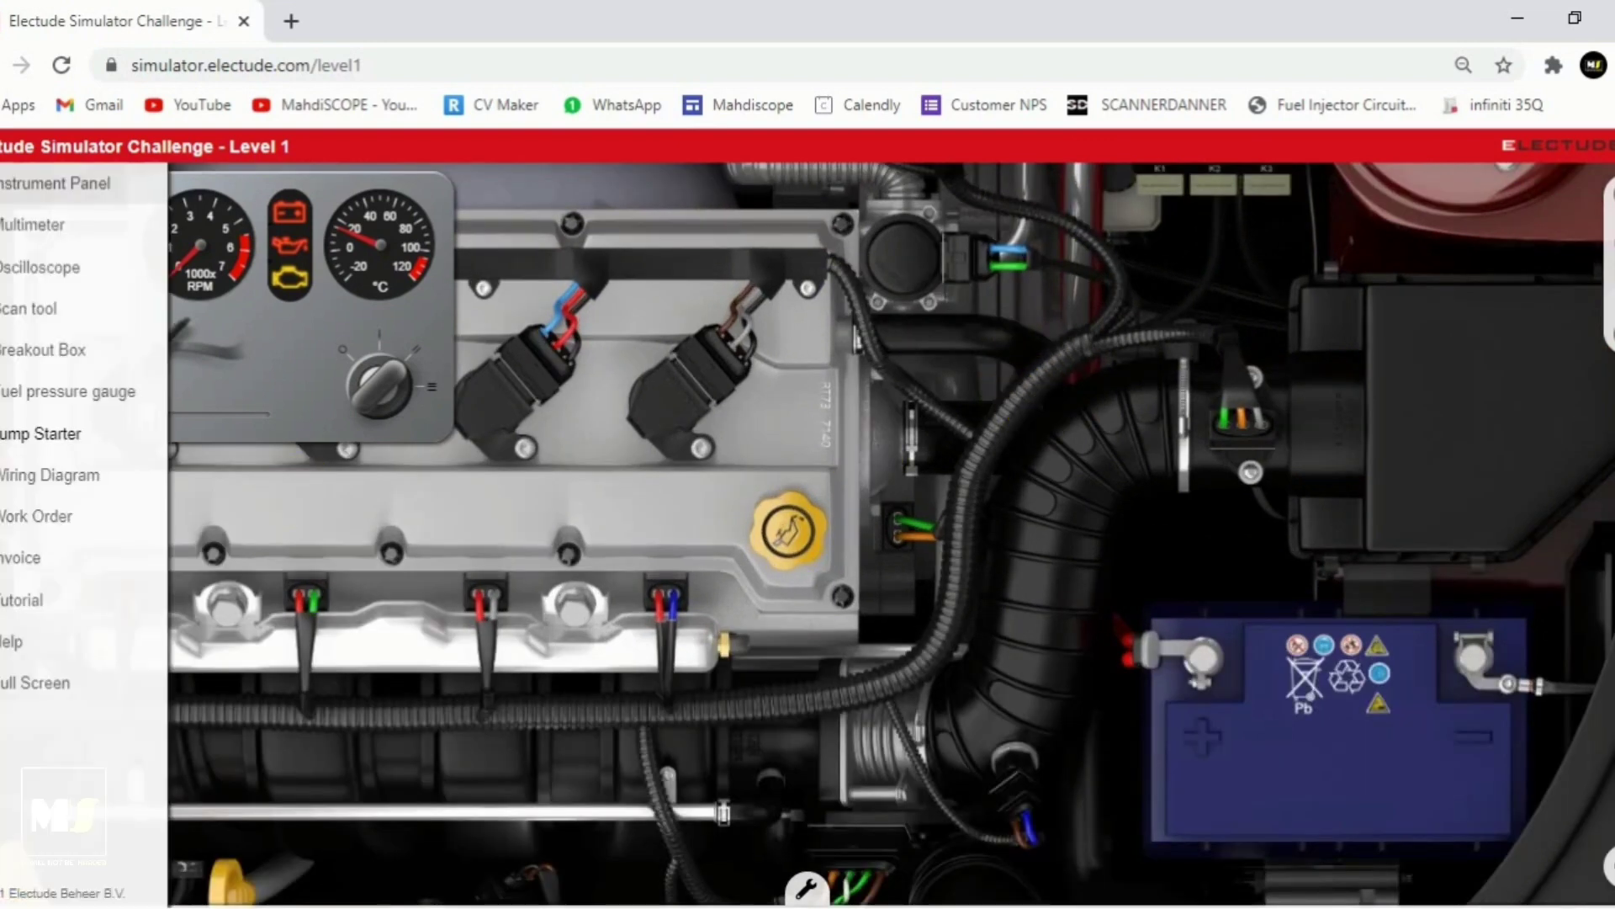
pyautogui.click(48, 240)
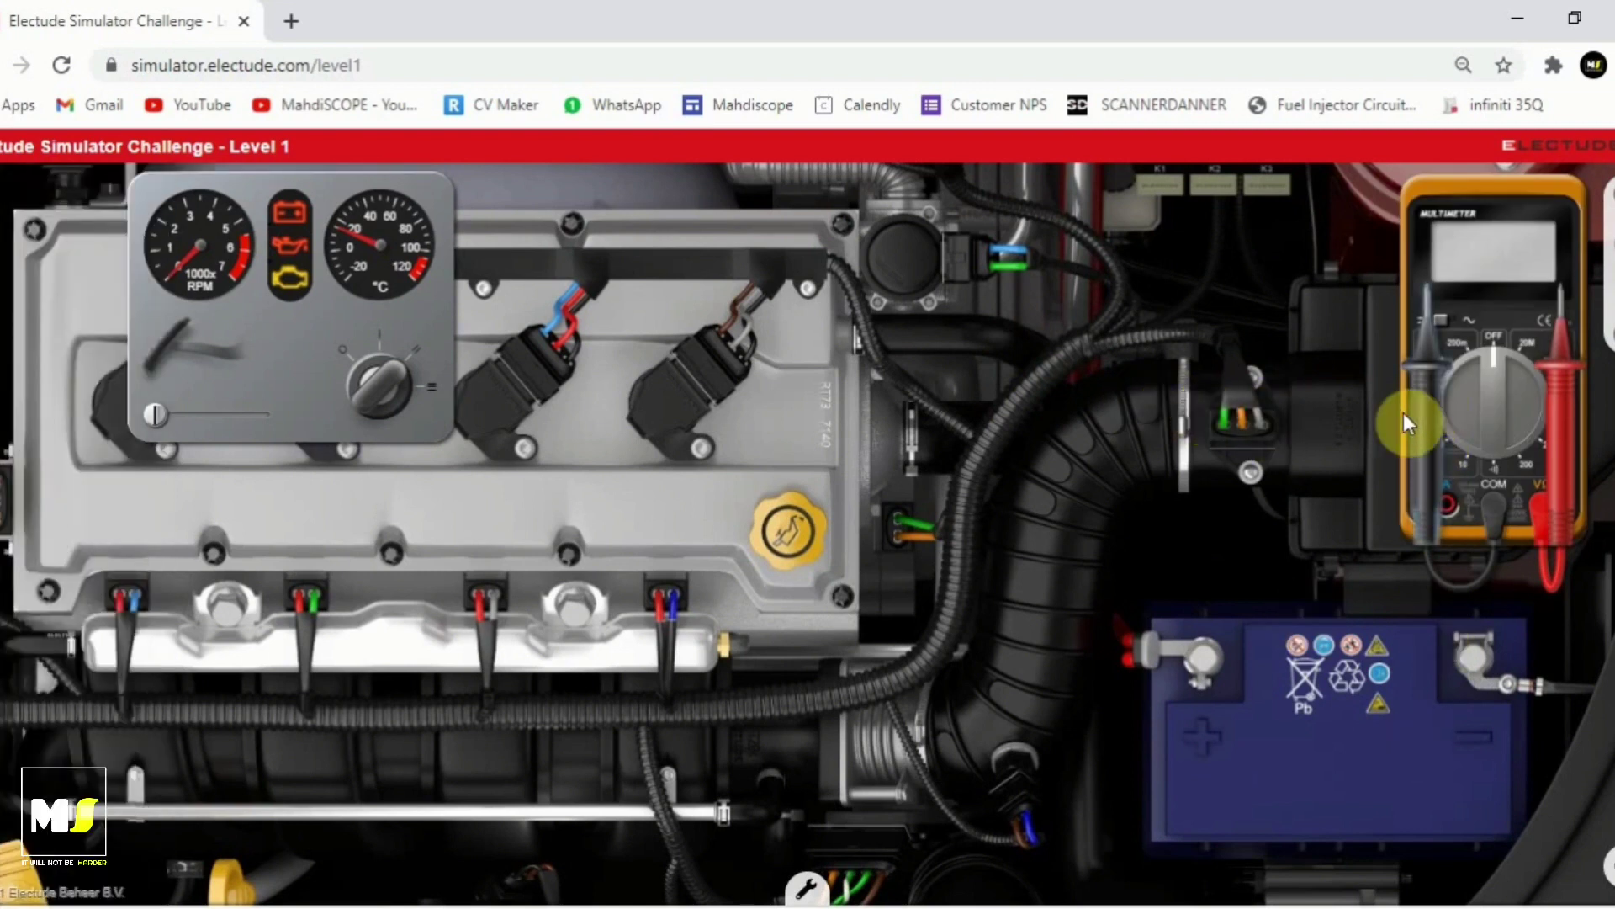
pyautogui.moveTo(1420, 513); pyautogui.dragTo(1459, 676)
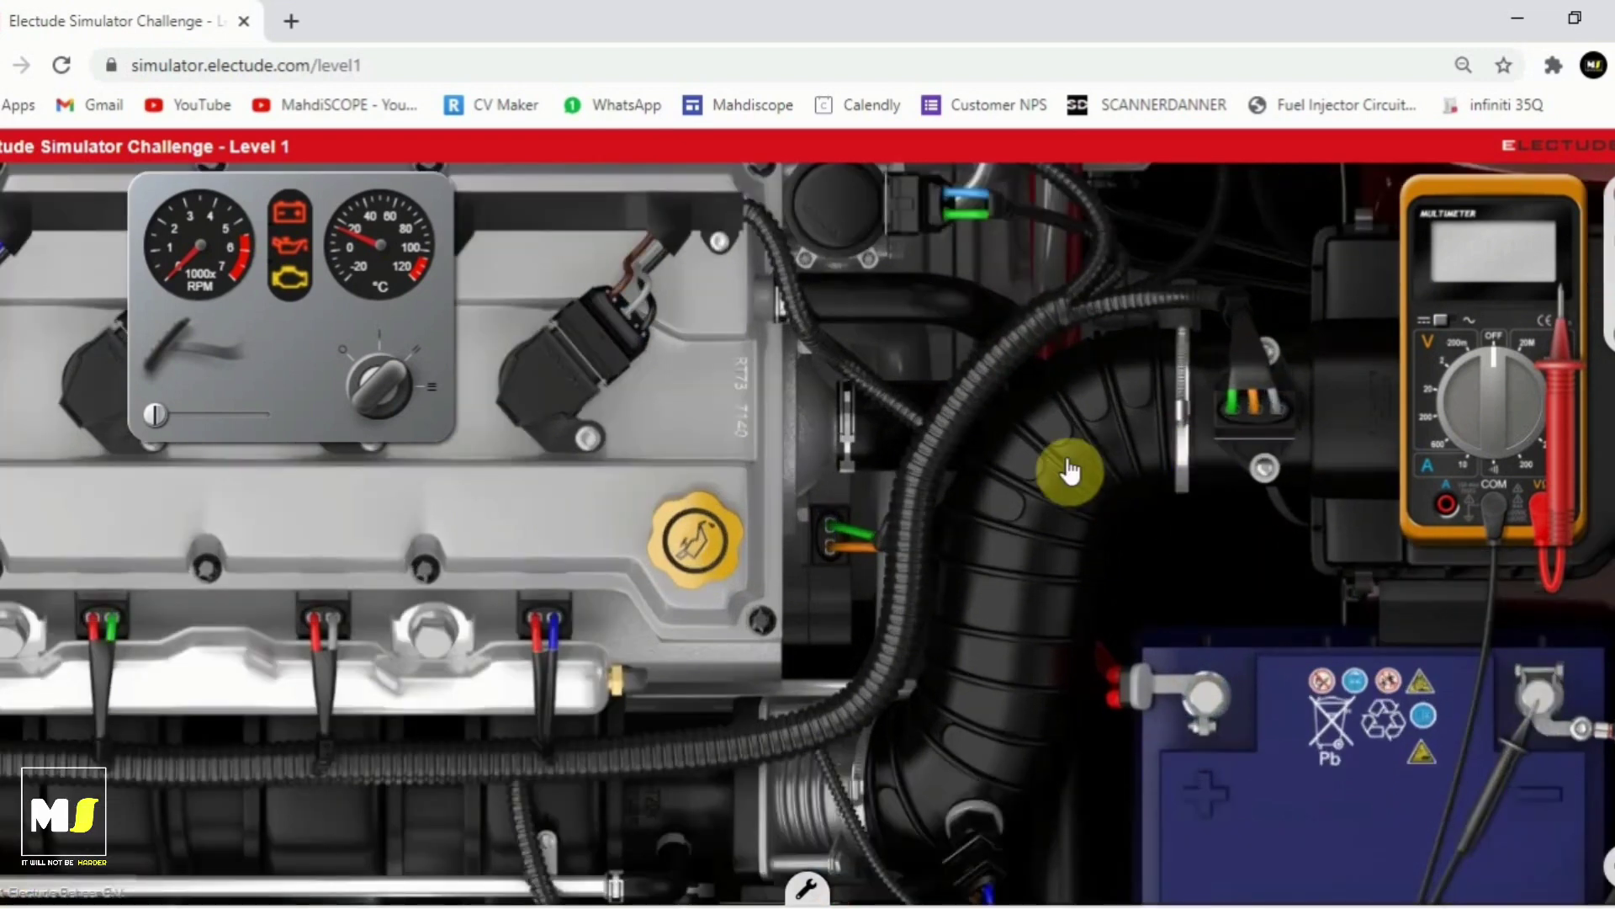
pyautogui.scroll(2, 1071, 468)
pyautogui.moveTo(1488, 385); pyautogui.dragTo(1442, 396)
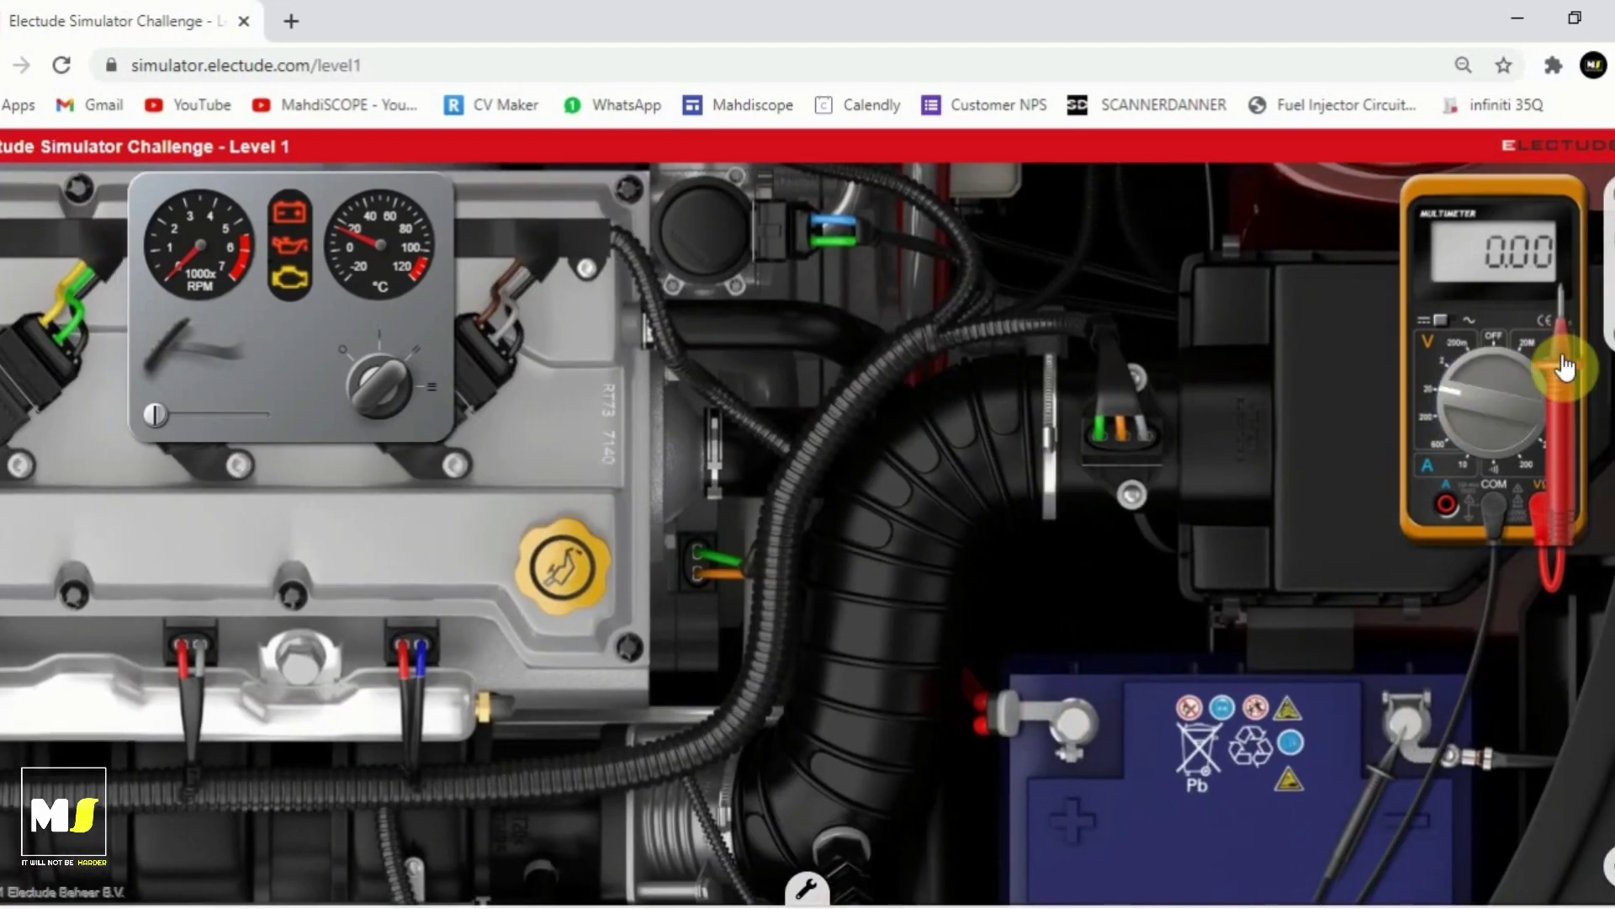
# Step: Measure the voltage at the grey, orange and green wire pins of the air flow sensor connector beside the air filter box
pyautogui.moveTo(1557, 404); pyautogui.dragTo(1140, 436)
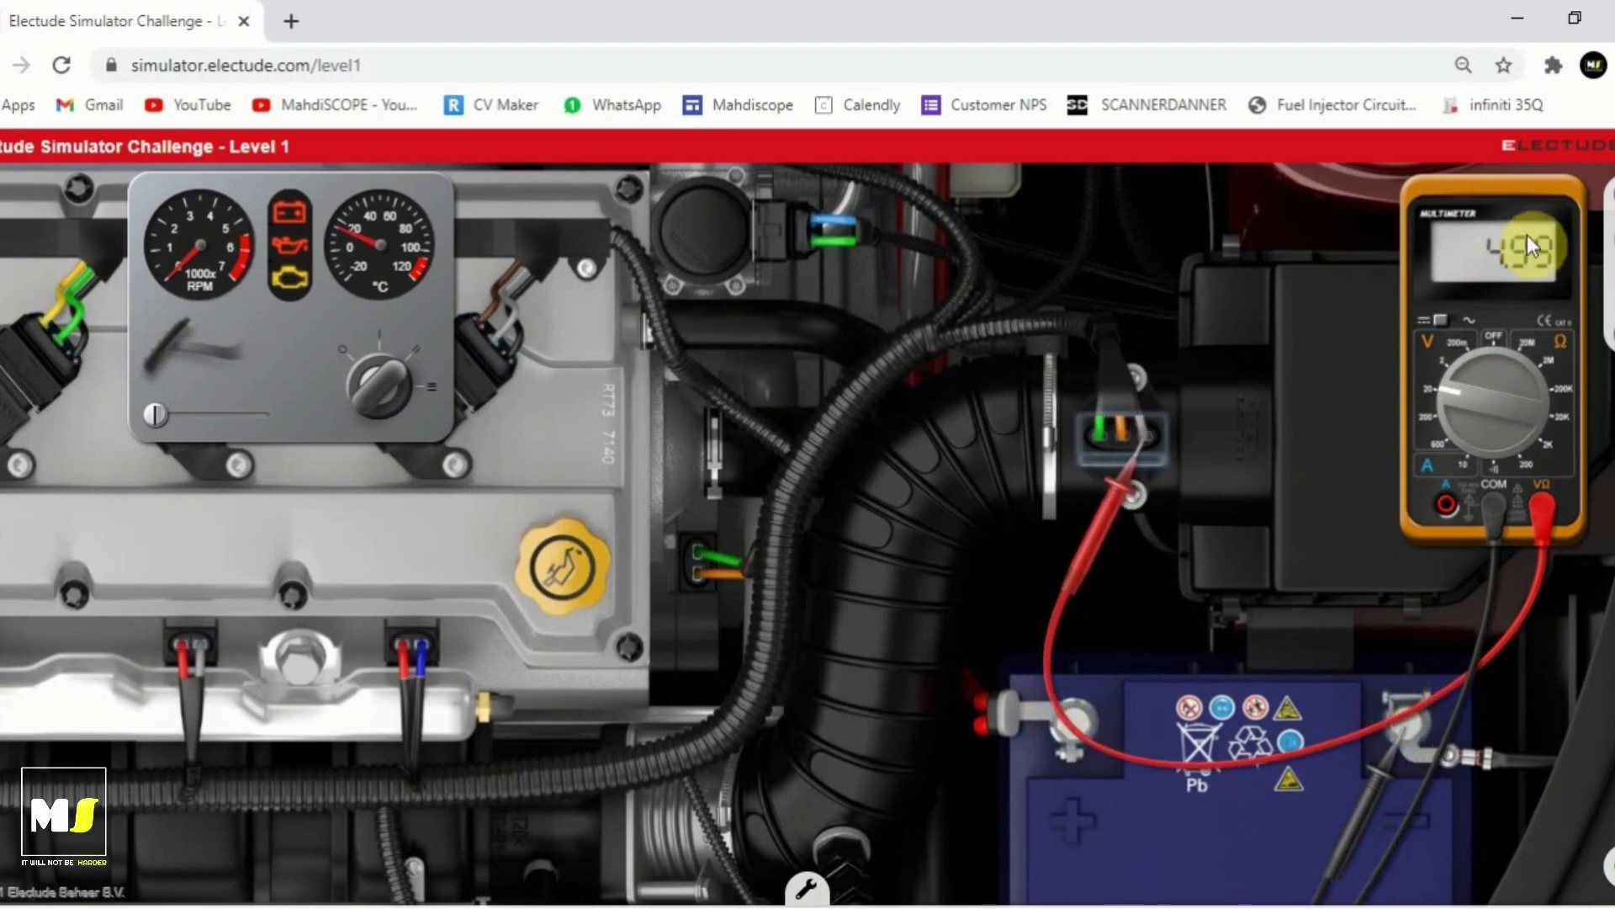
pyautogui.click(1119, 498)
pyautogui.moveTo(1092, 517); pyautogui.dragTo(1123, 436)
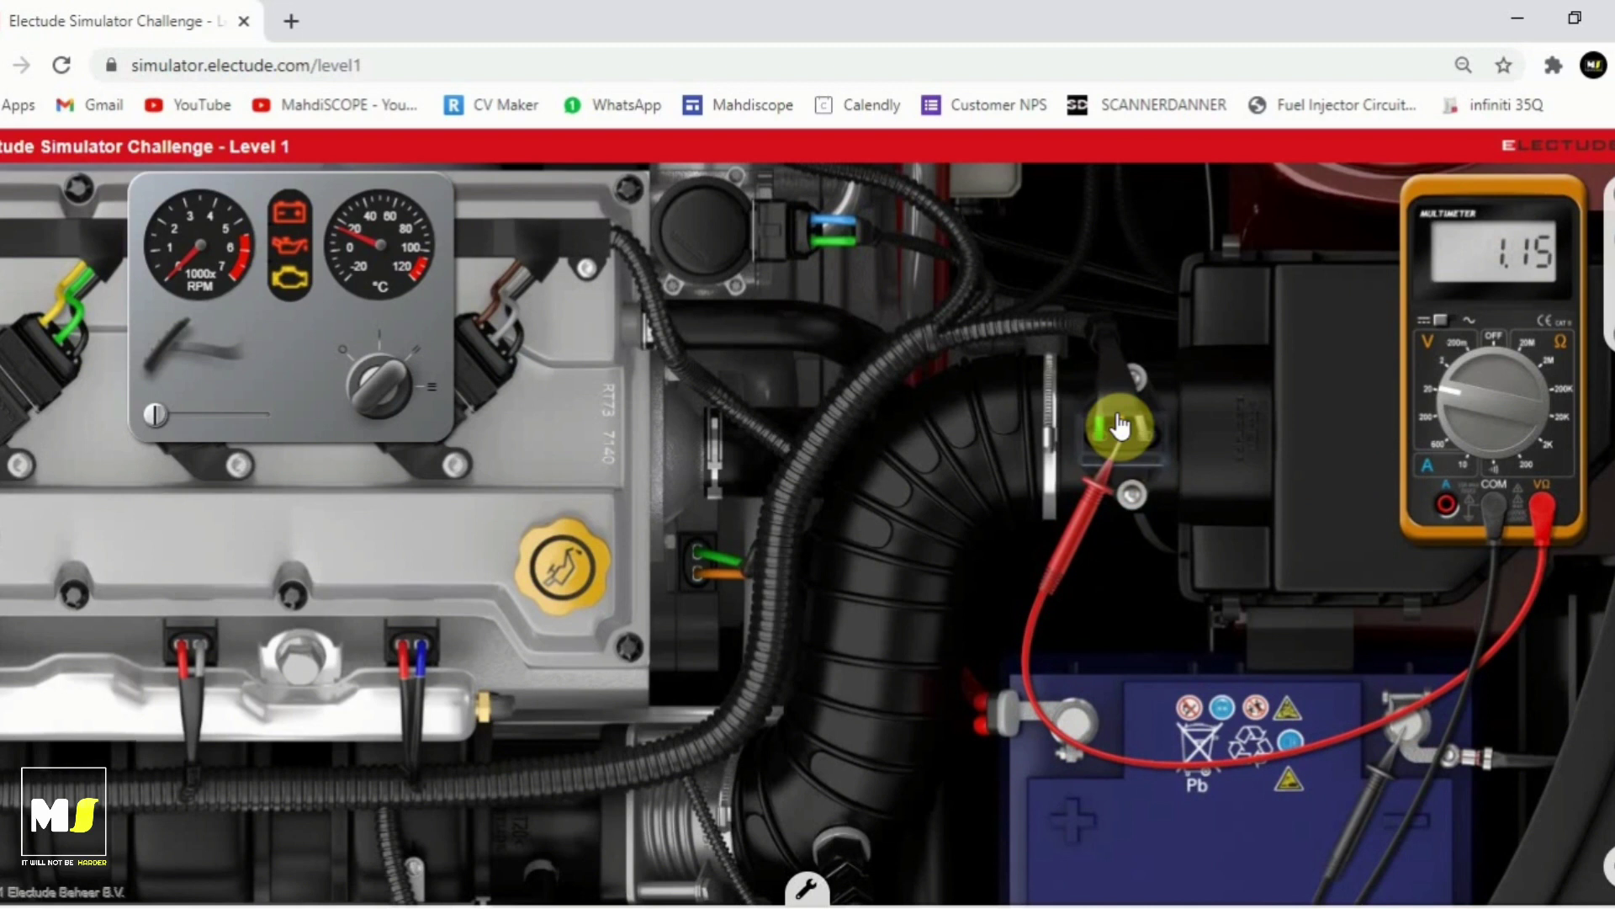
pyautogui.moveTo(1124, 444)
pyautogui.mouseDown()
pyautogui.moveTo(1074, 528)
pyautogui.moveTo(1113, 407)
pyautogui.moveTo(1098, 434)
pyautogui.mouseUp()
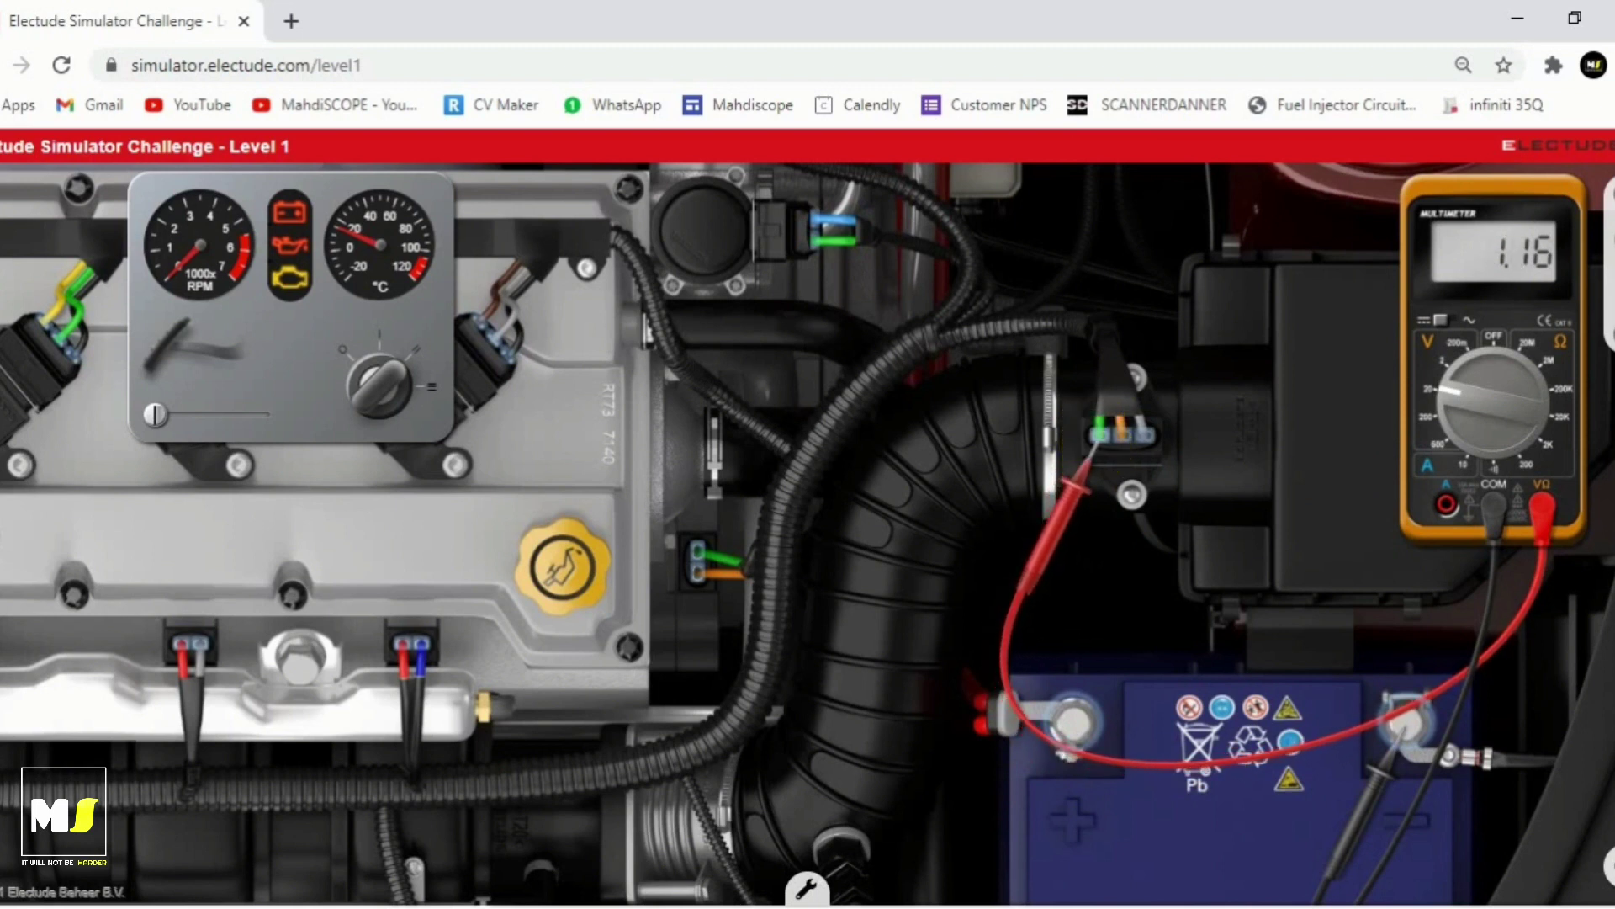
pyautogui.click(1461, 407)
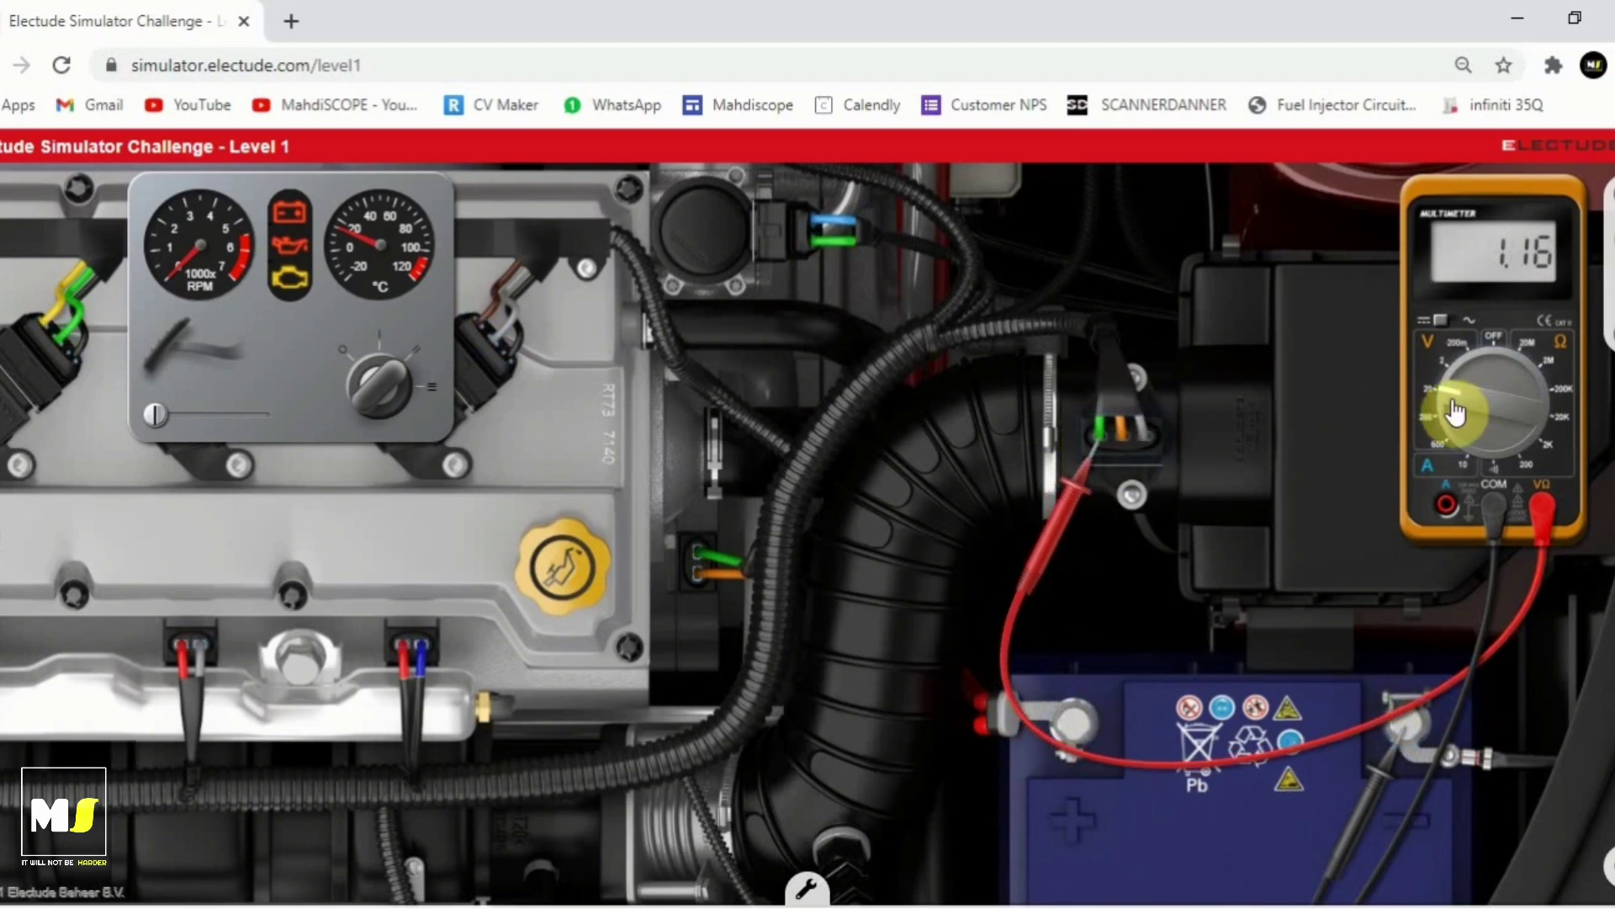
# Step: Check continuity between the air flow sensor's green wire pin and the battery's negative terminal, and remove the red probe
pyautogui.click(1482, 459)
pyautogui.click(1496, 468)
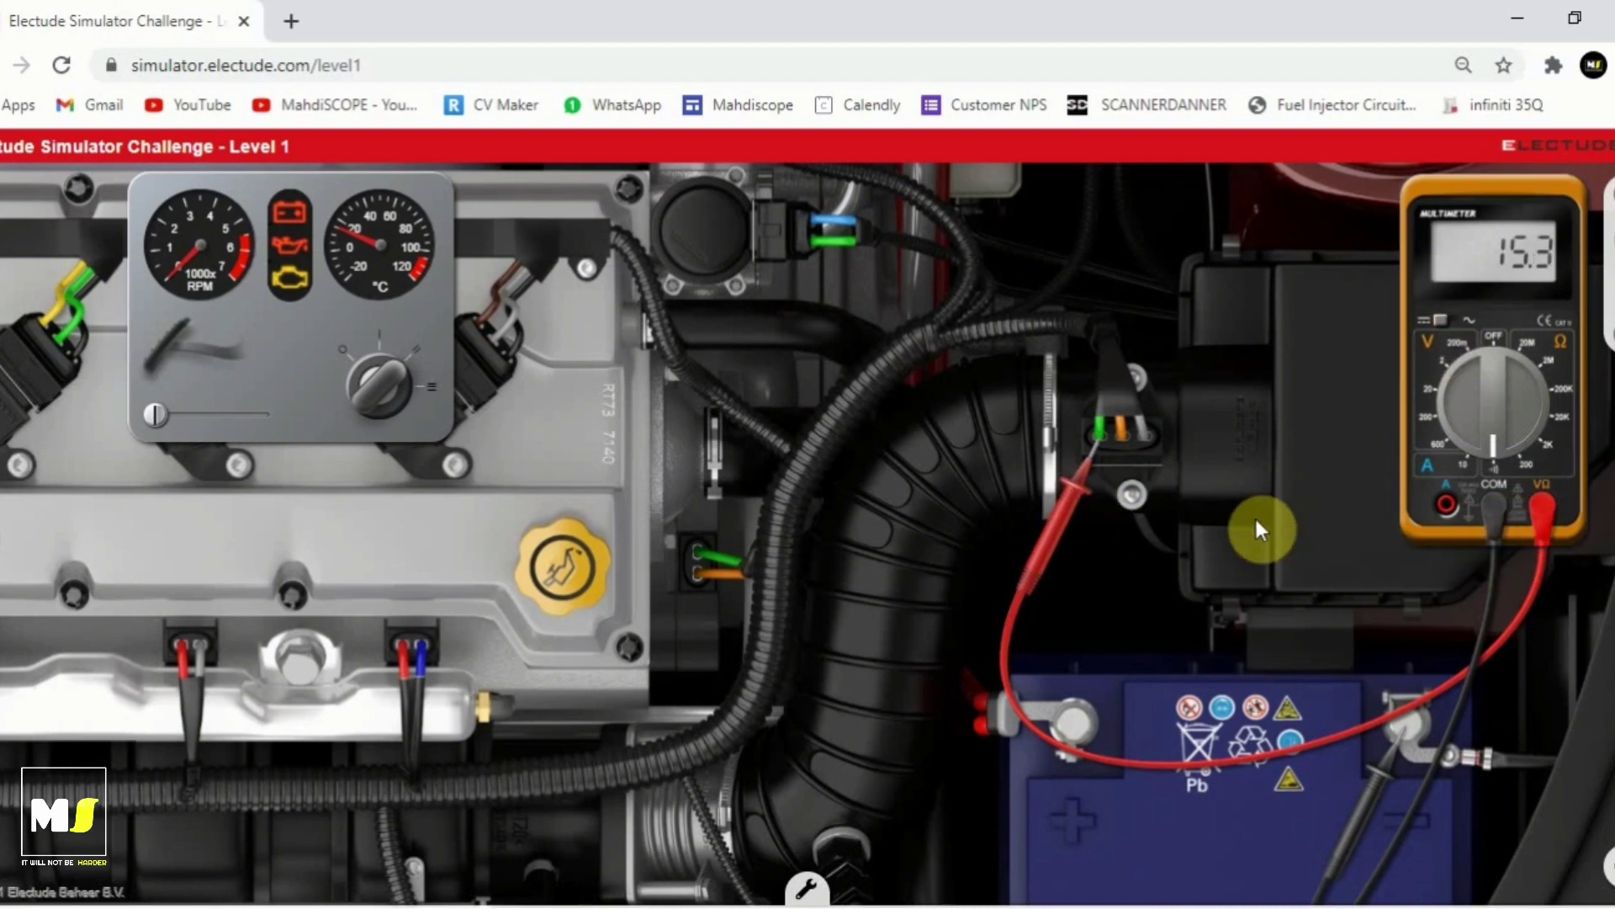
pyautogui.click(1062, 528)
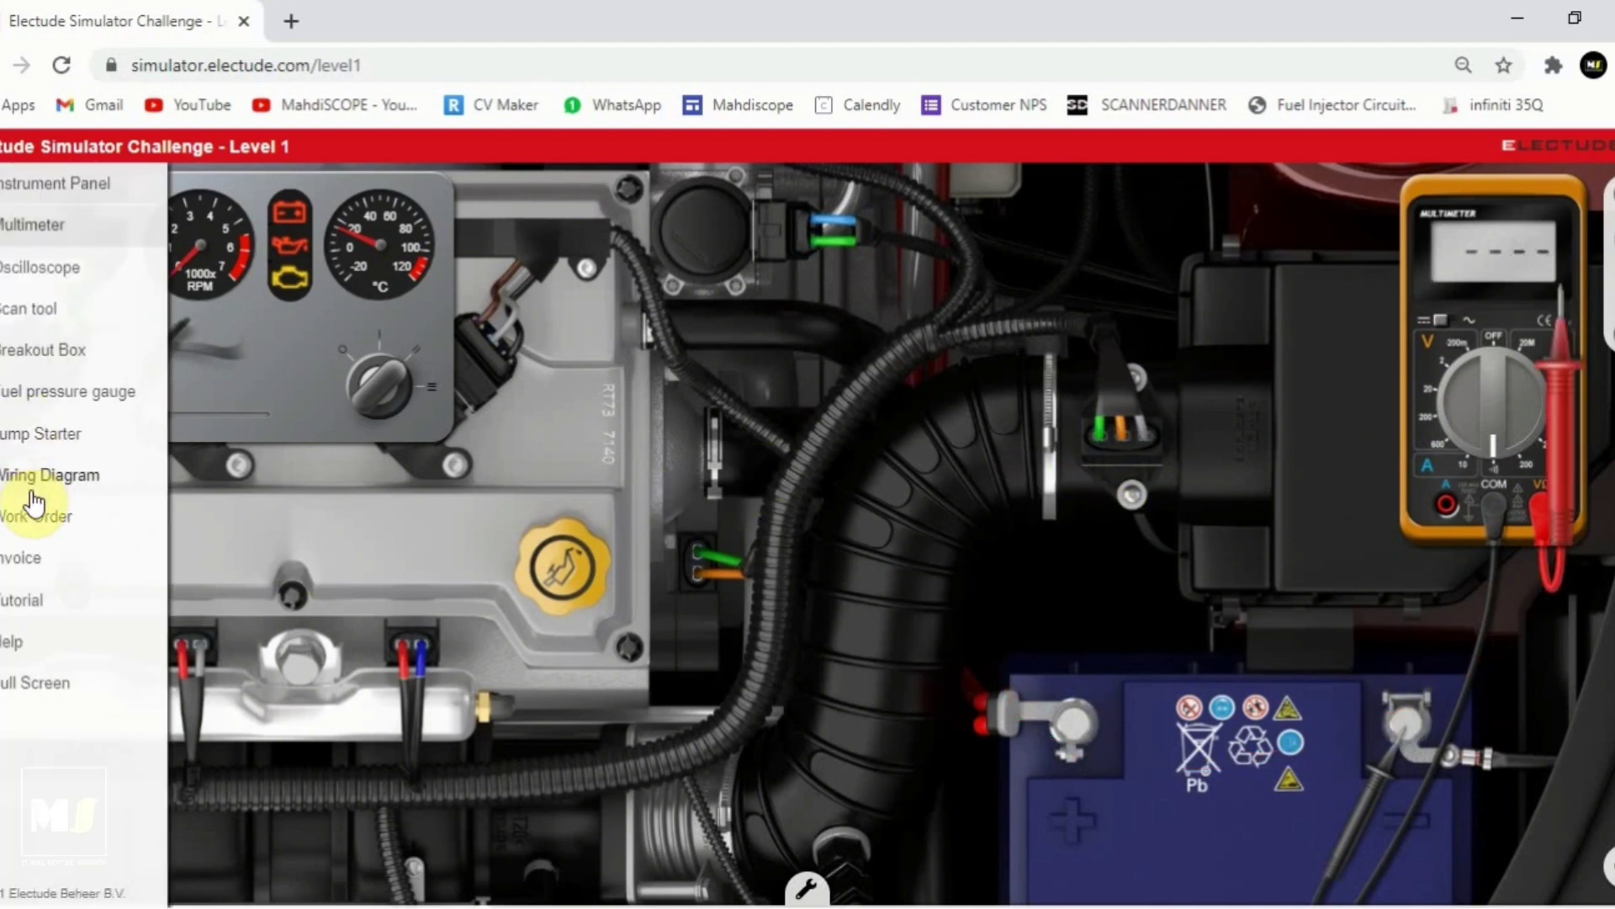
# Step: Open the wiring diagram and examine the sensor circuits connected to the engine control unit
pyautogui.click(32, 491)
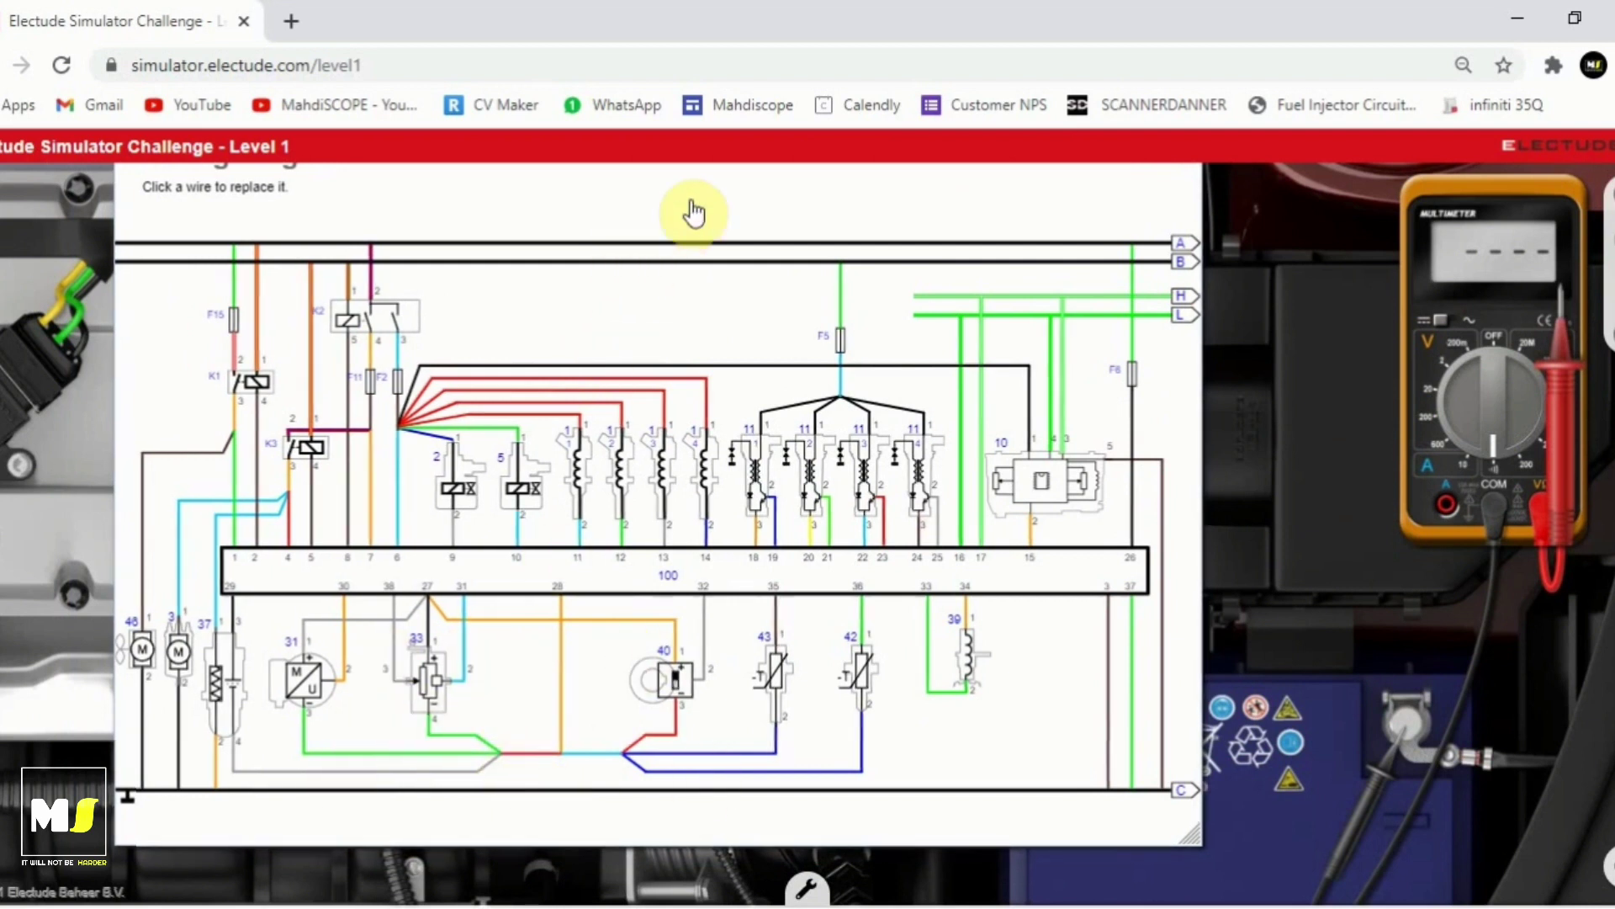
pyautogui.moveTo(660, 228); pyautogui.dragTo(699, 209)
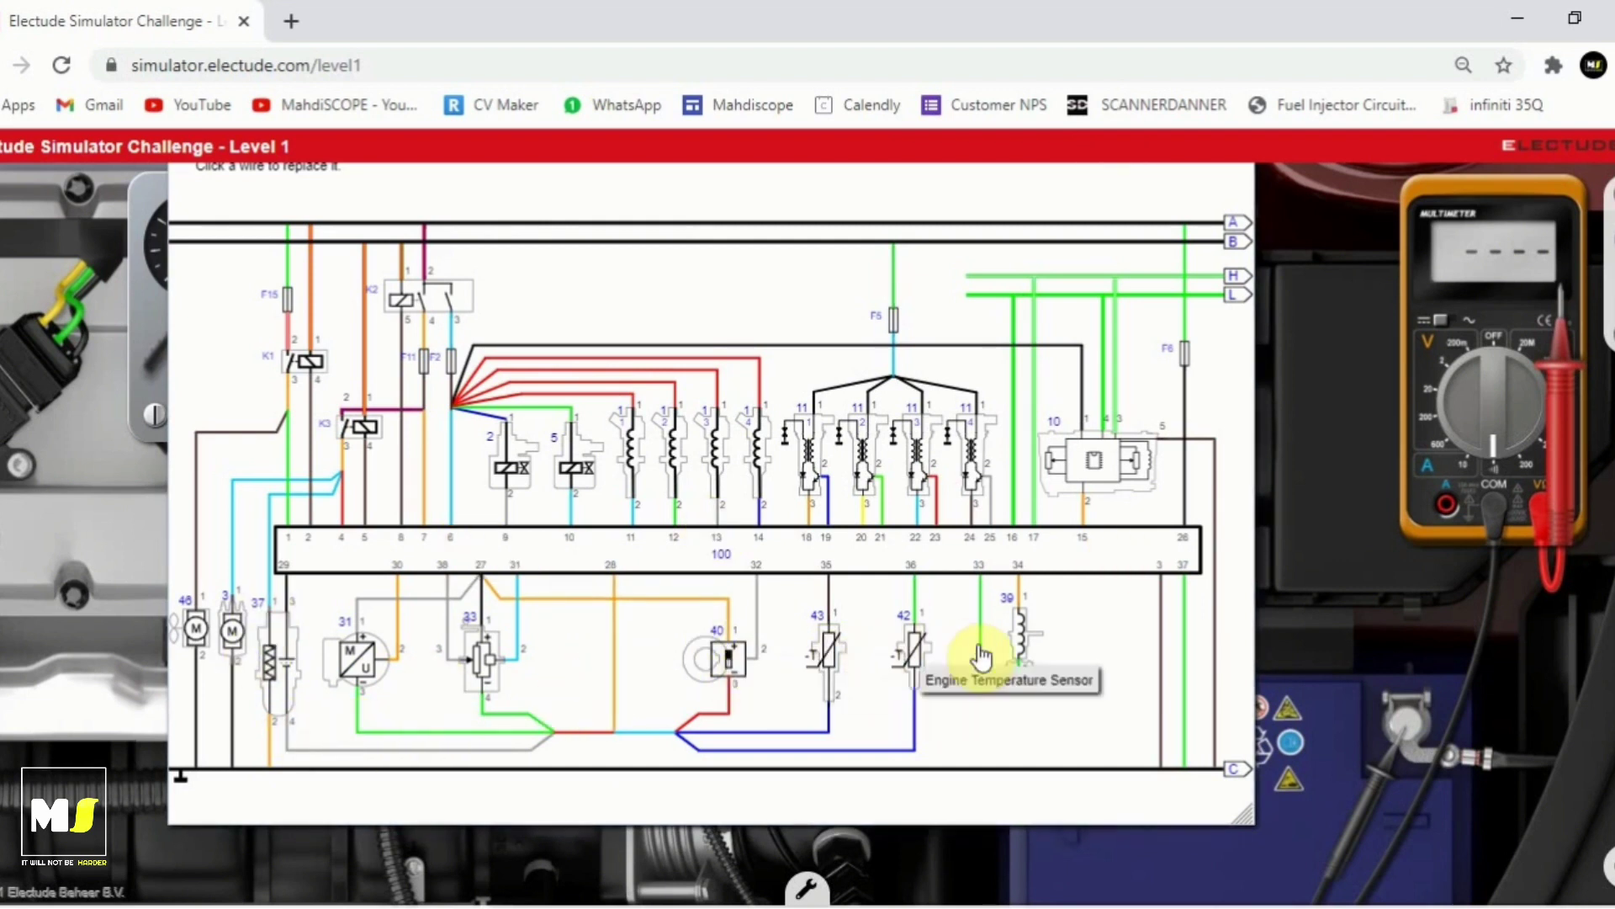
pyautogui.moveTo(775, 205); pyautogui.dragTo(800, 311)
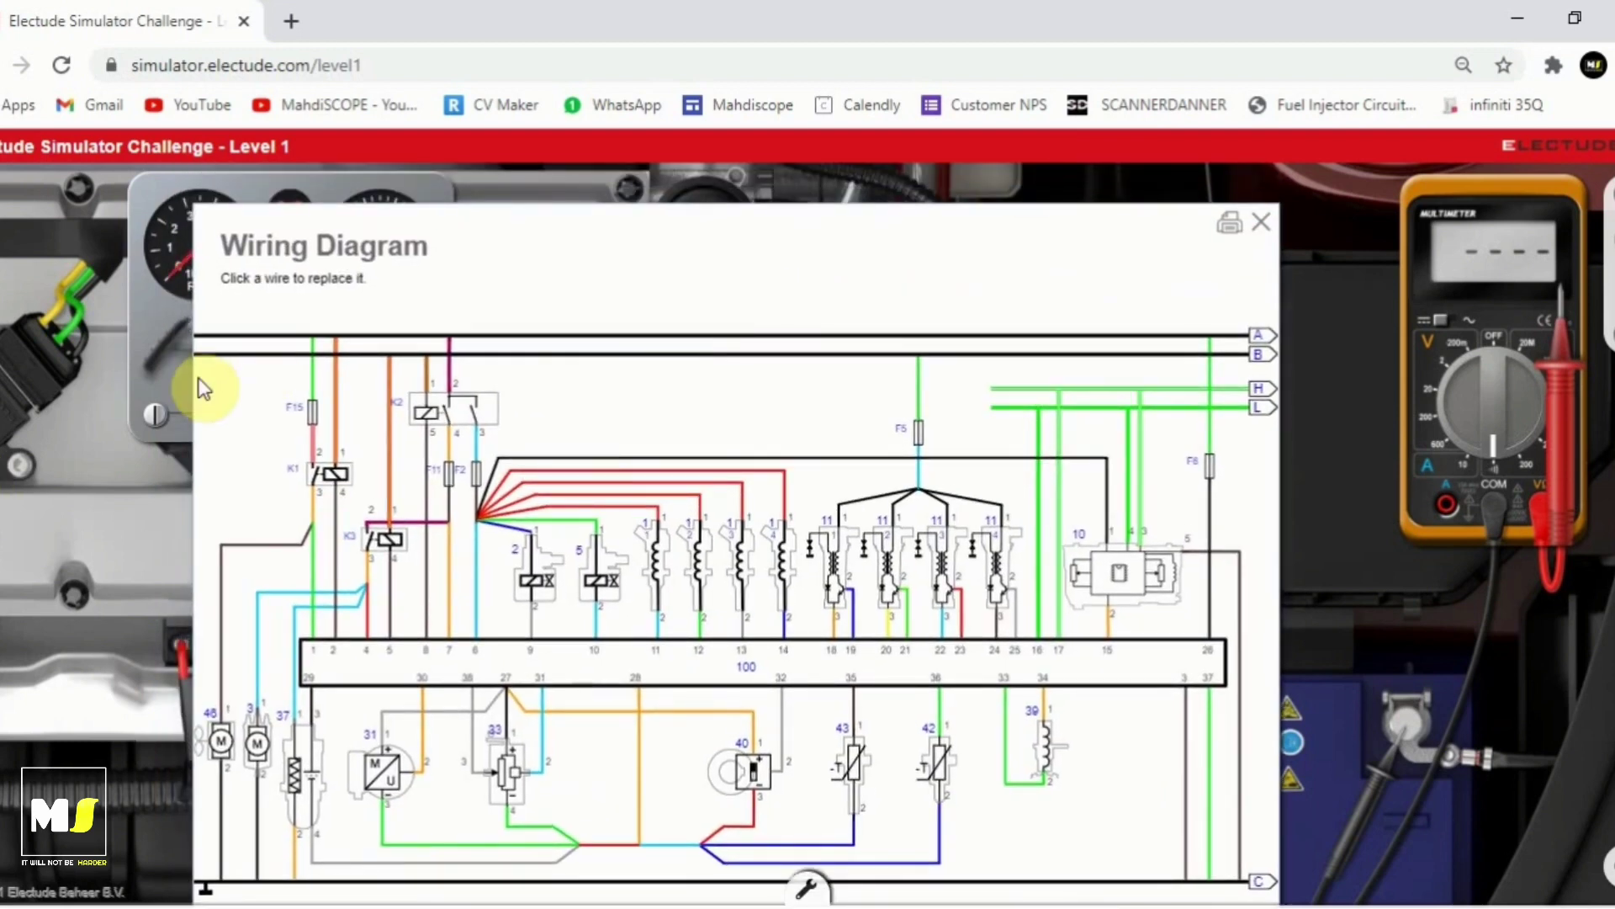
# Step: Crank the engine with the ignition key and reread all fault codes with the scan tool
pyautogui.click(152, 341)
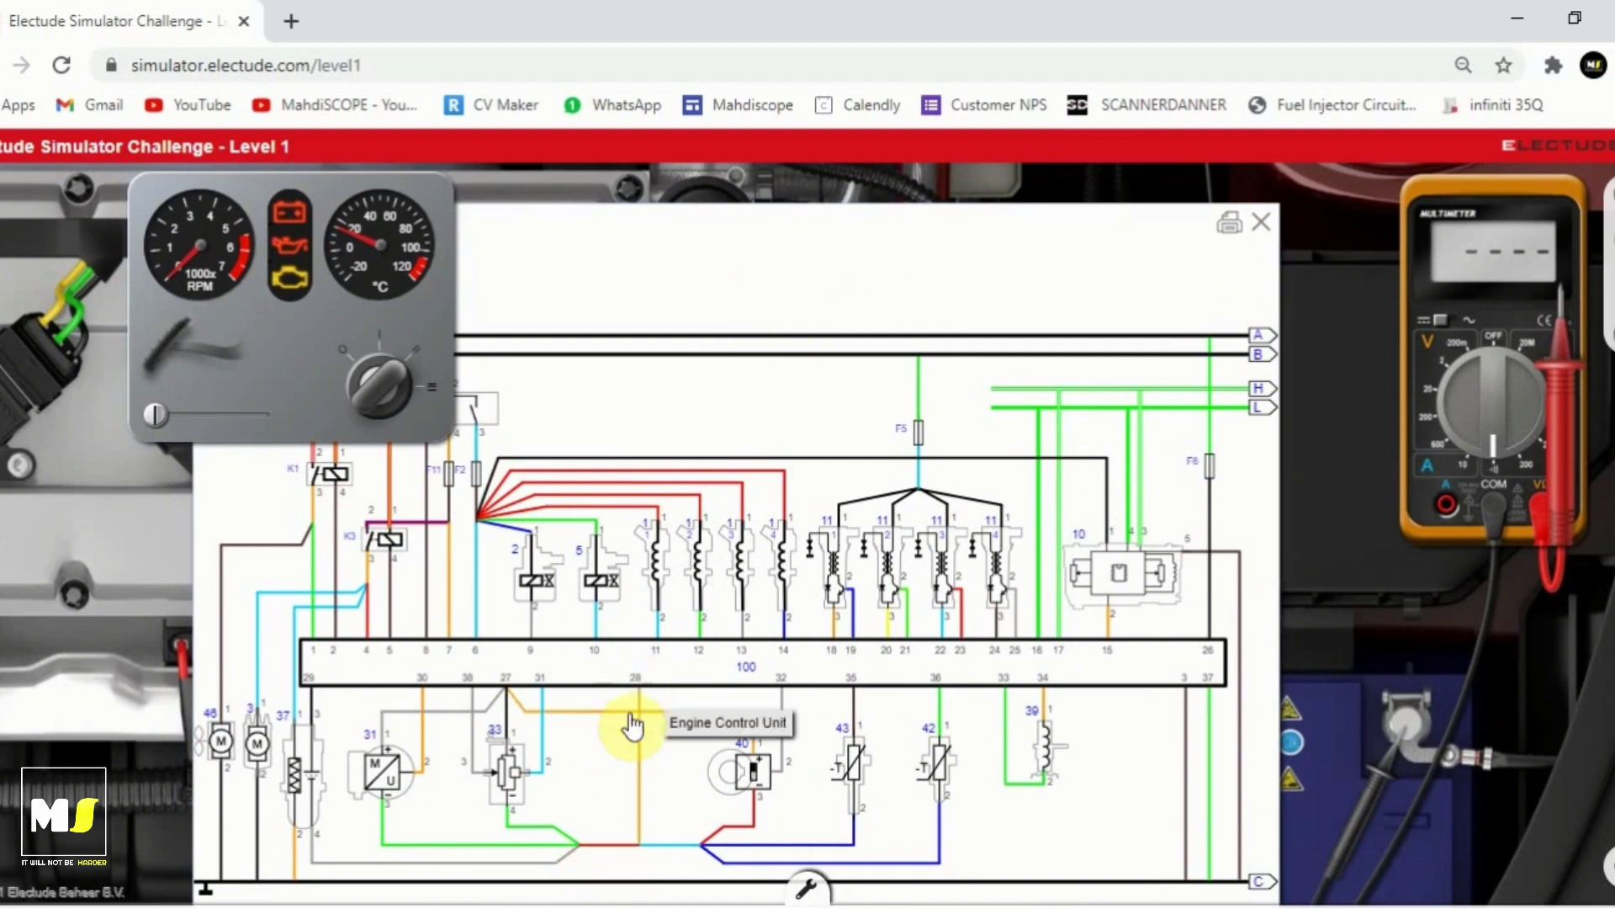
pyautogui.click(315, 364)
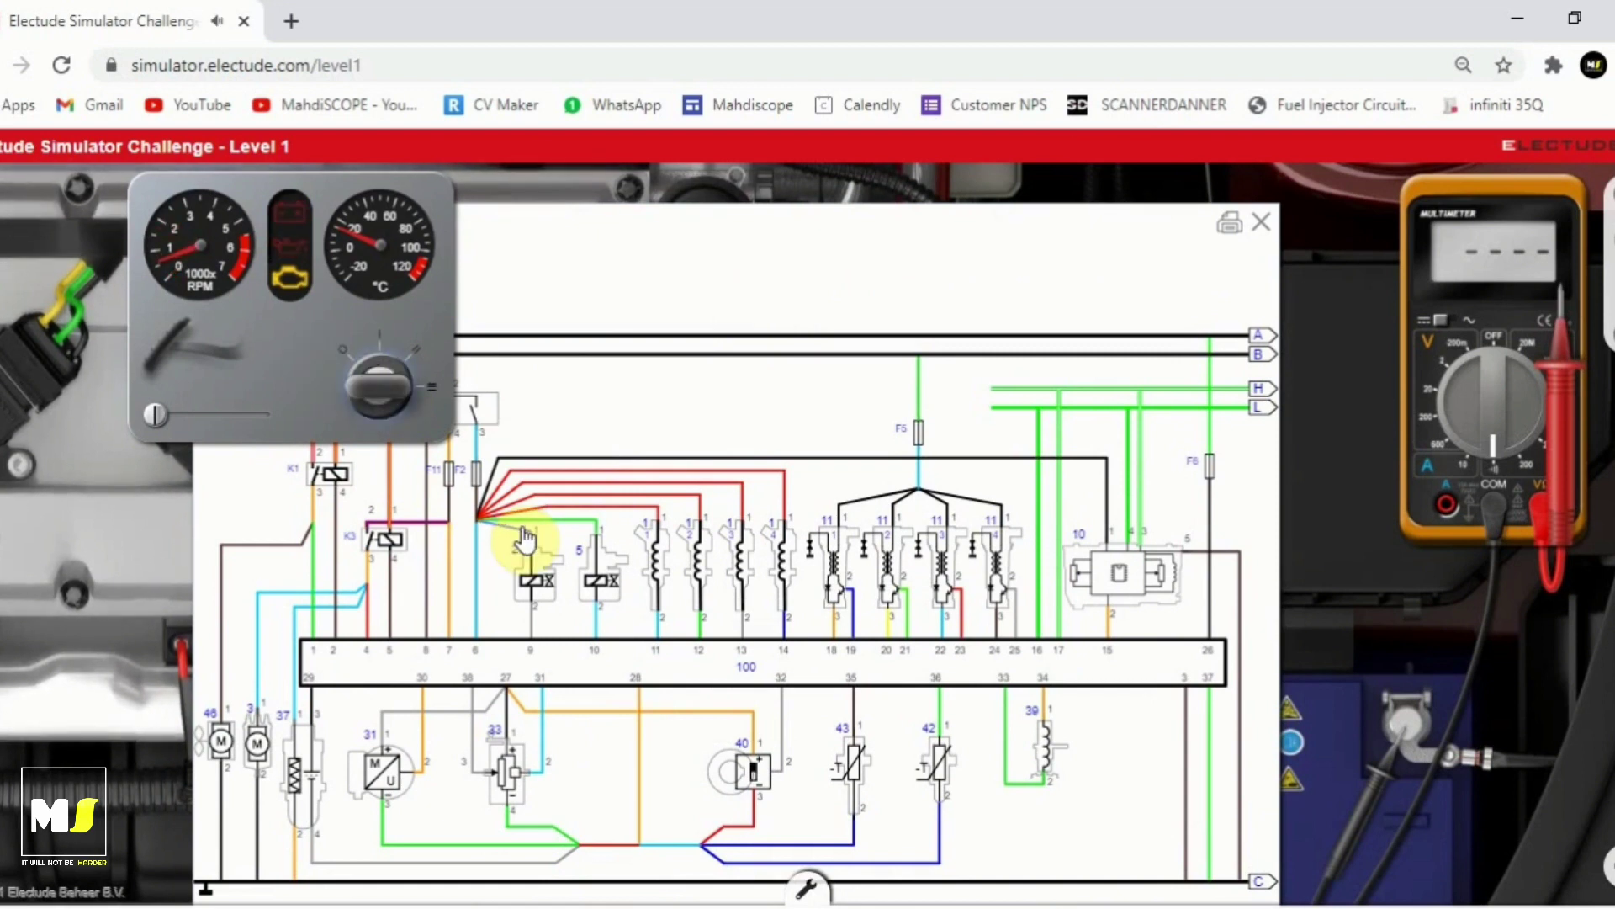
pyautogui.click(20, 464)
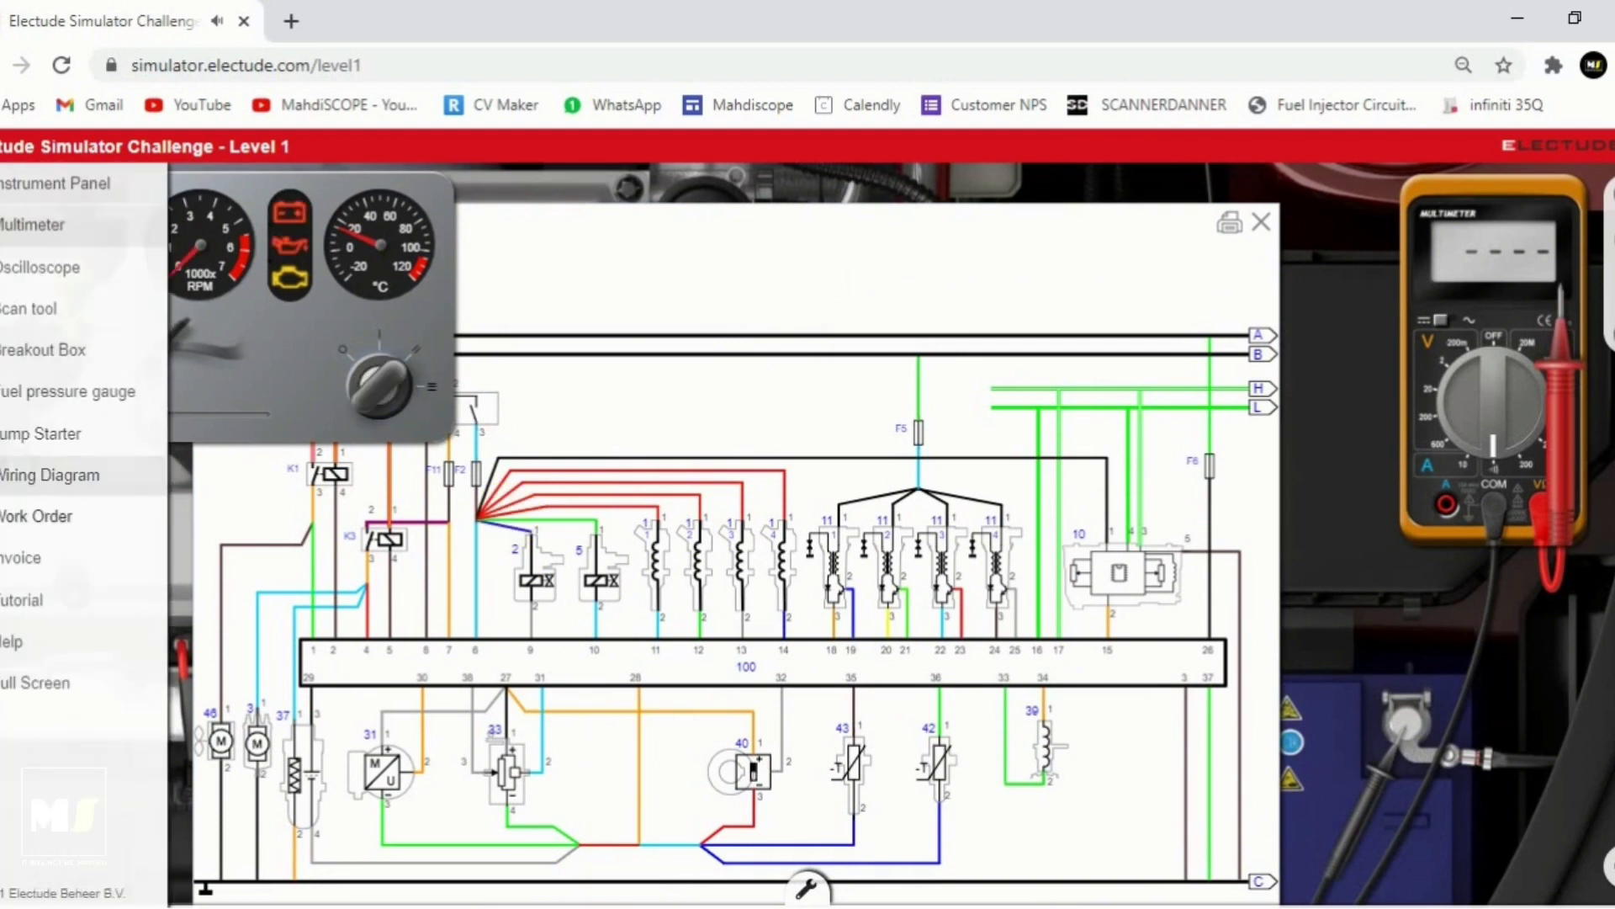
pyautogui.click(42, 324)
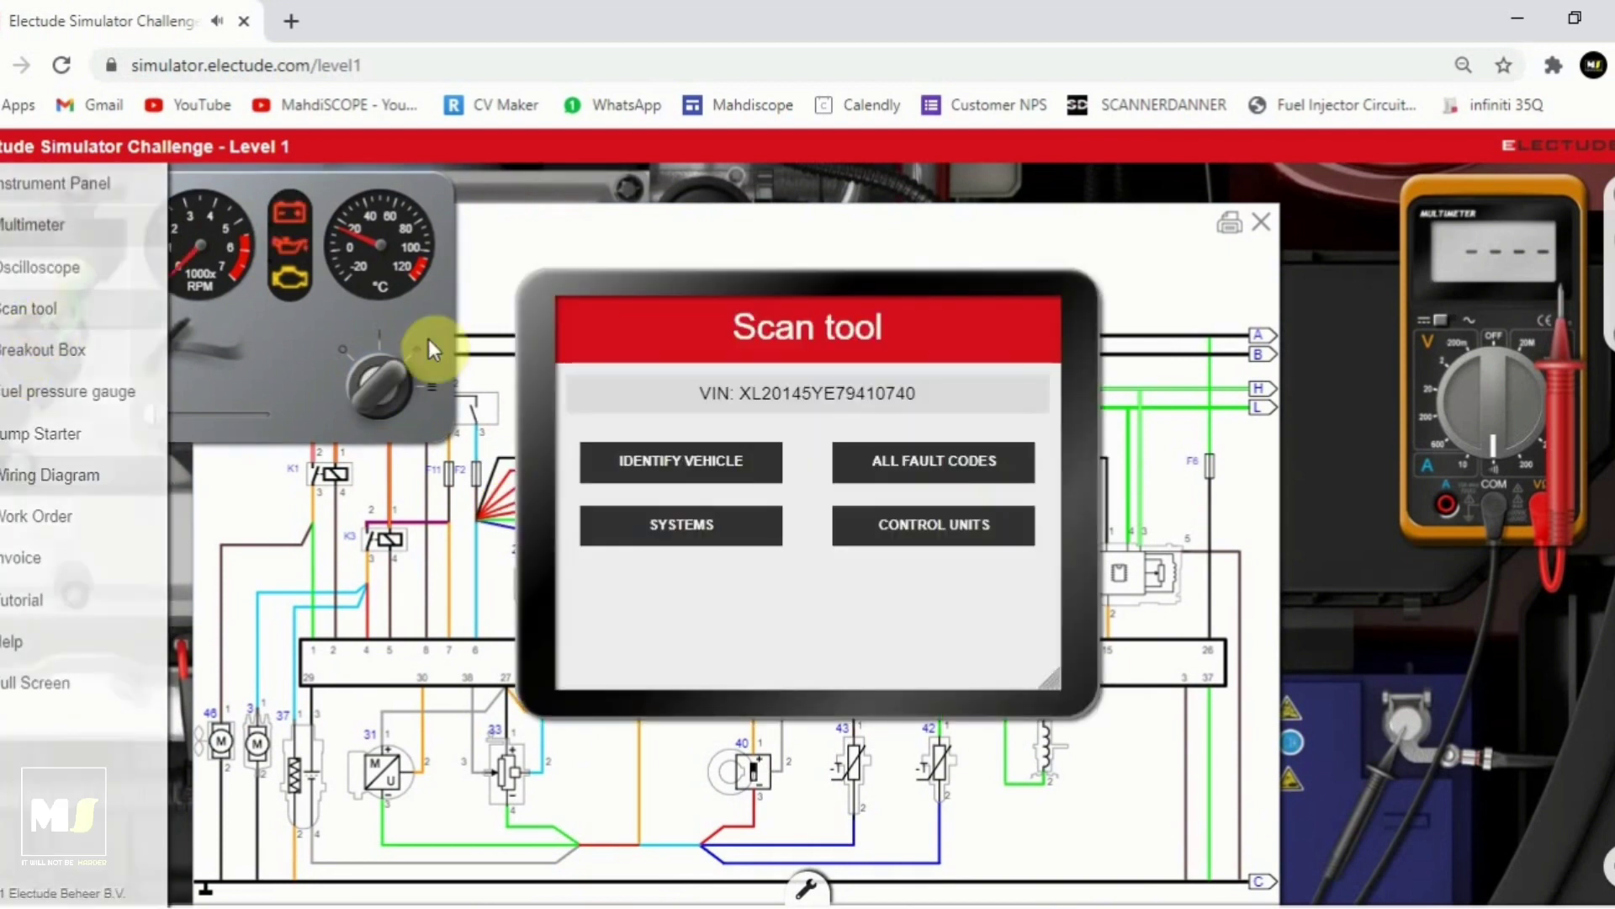
pyautogui.click(915, 468)
pyautogui.scroll(-2, 840, 530)
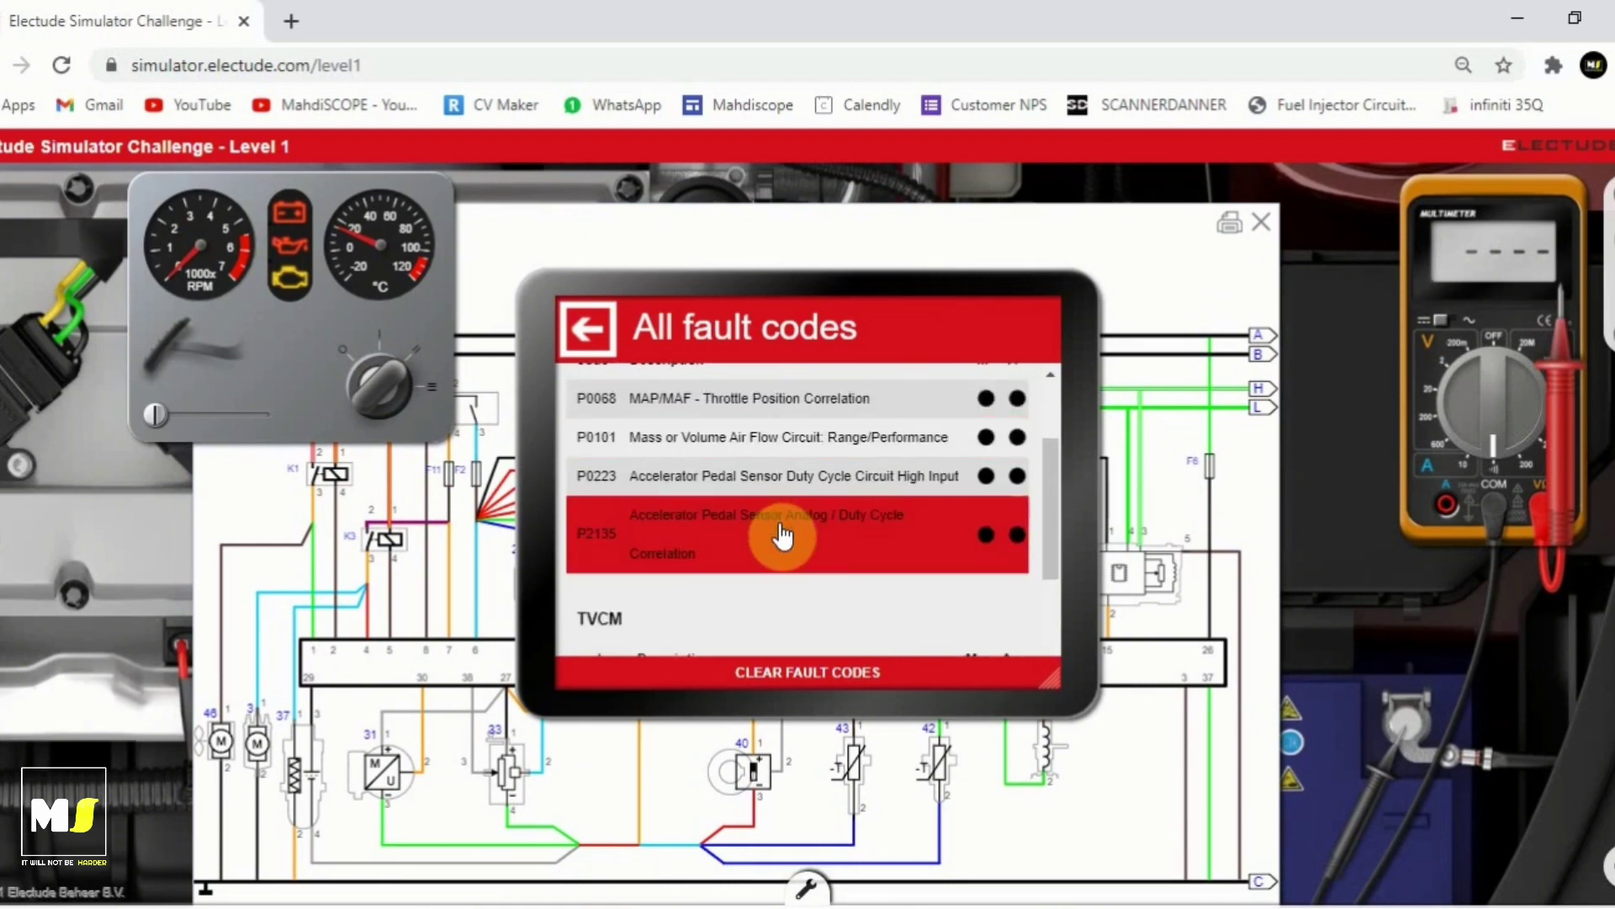
pyautogui.scroll(2, 786, 539)
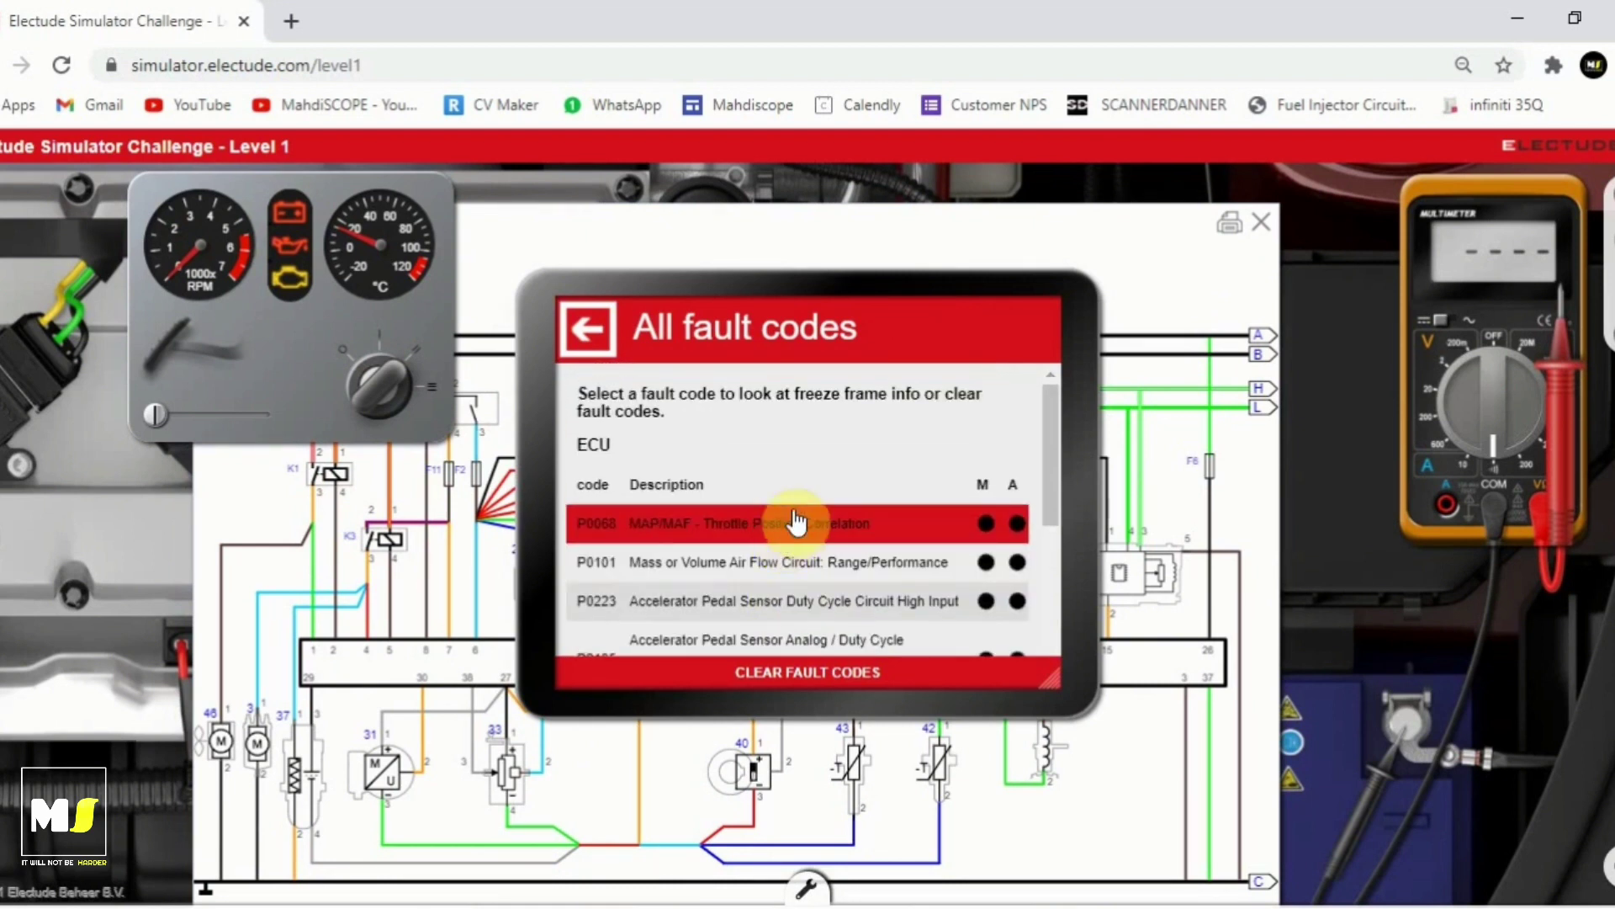
# Step: Put the scan tool away and bring the wiring diagram in front of the instrument panel
pyautogui.moveTo(80, 454)
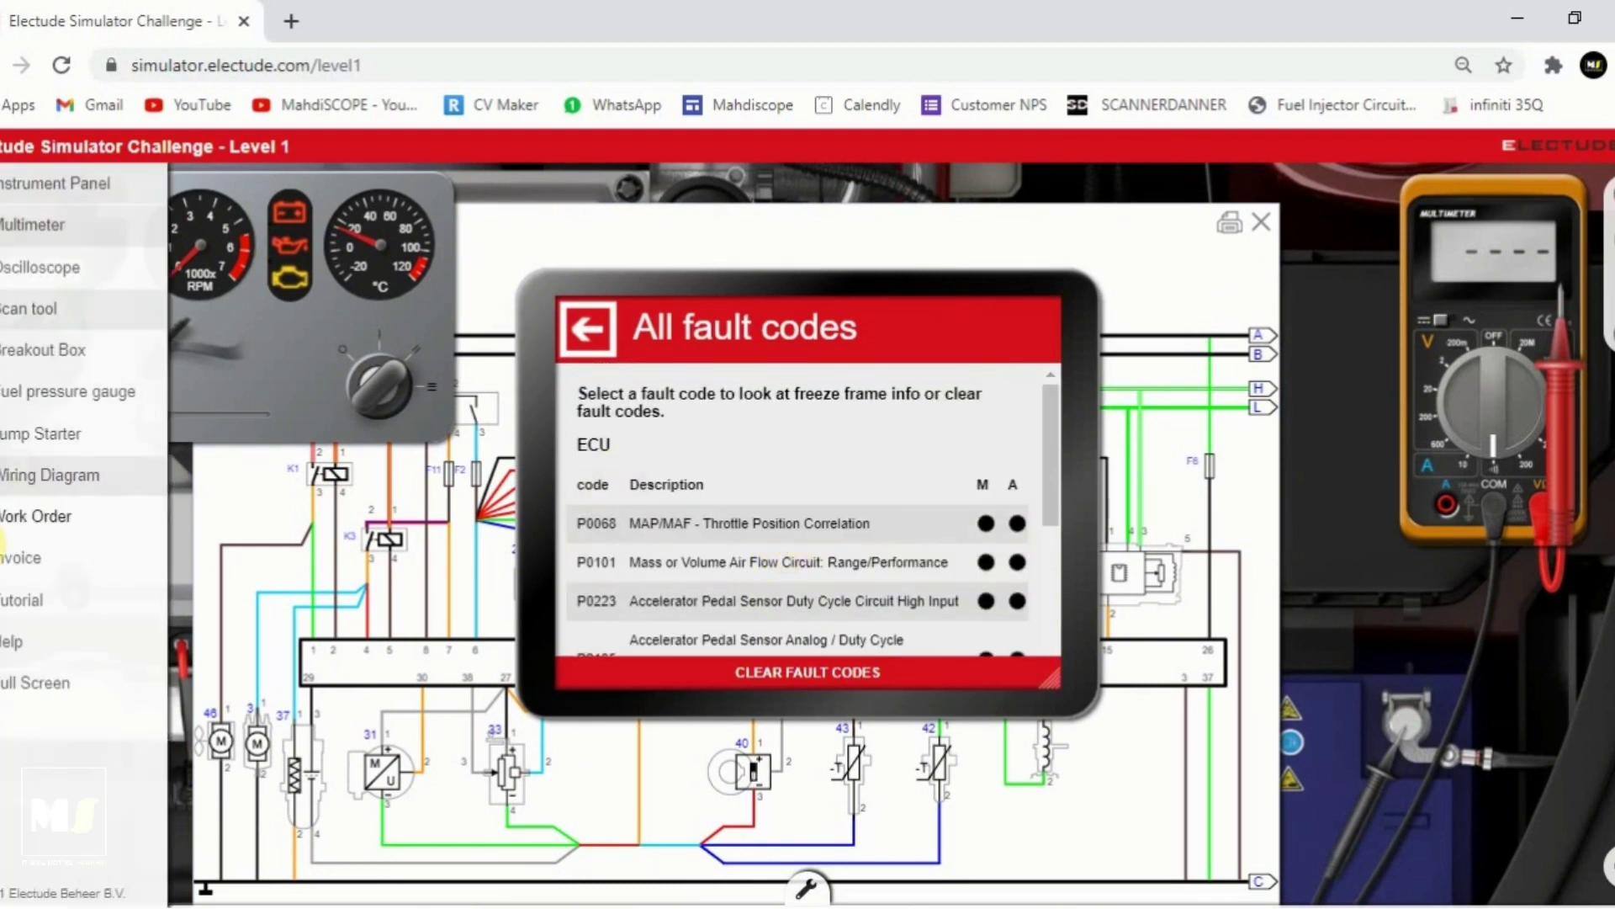
pyautogui.click(87, 326)
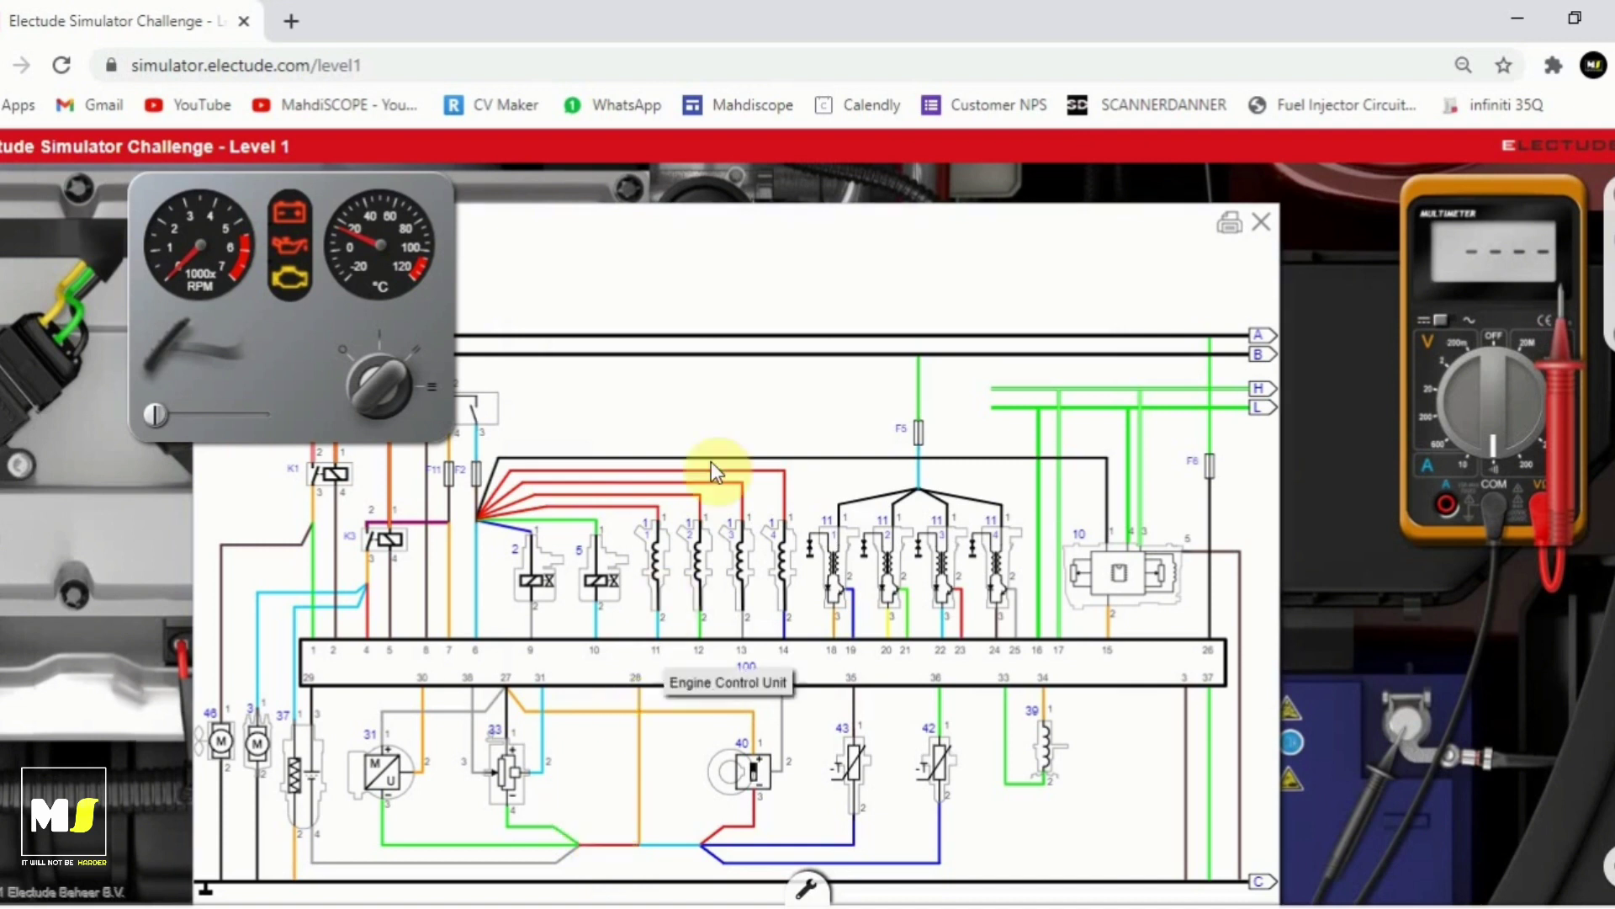
pyautogui.click(808, 268)
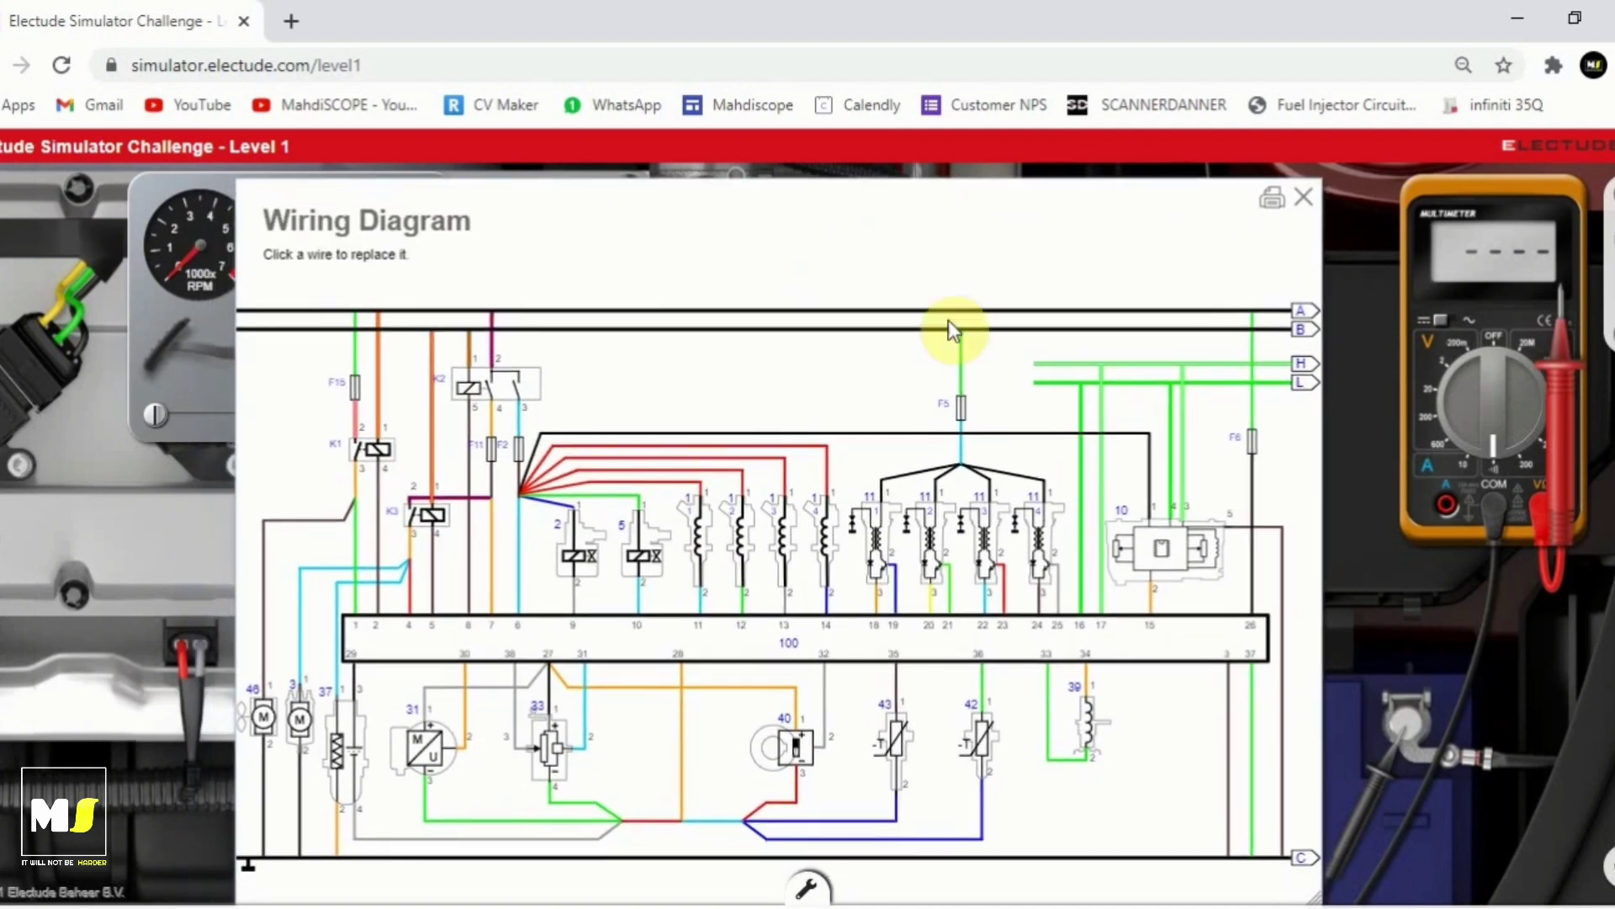